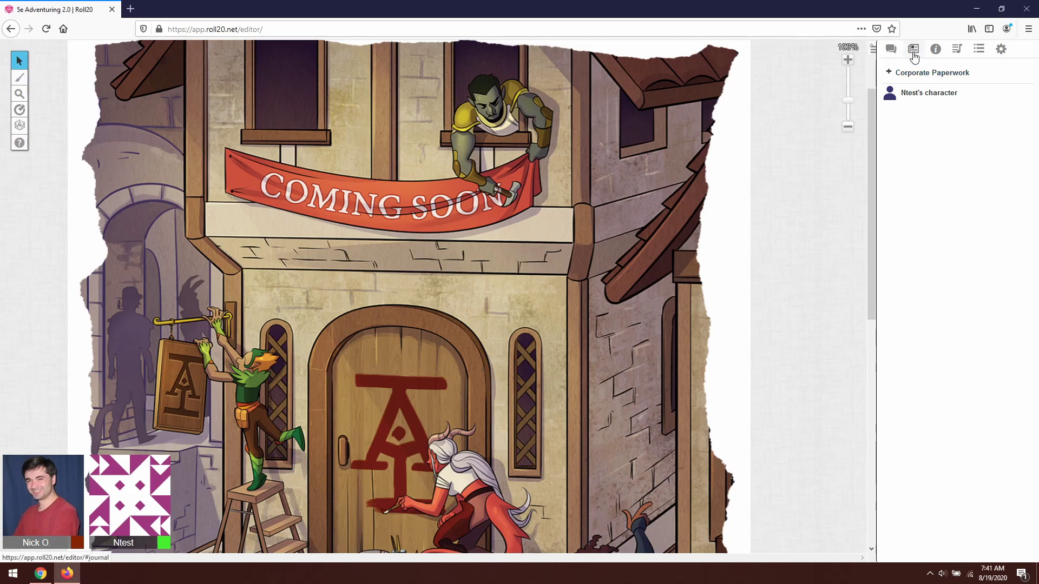
- Review the topic links in the Employee Handbook handout under Corporate Paperwork, then close the handout
{"action": "left_click", "coordinate": [891, 74]}
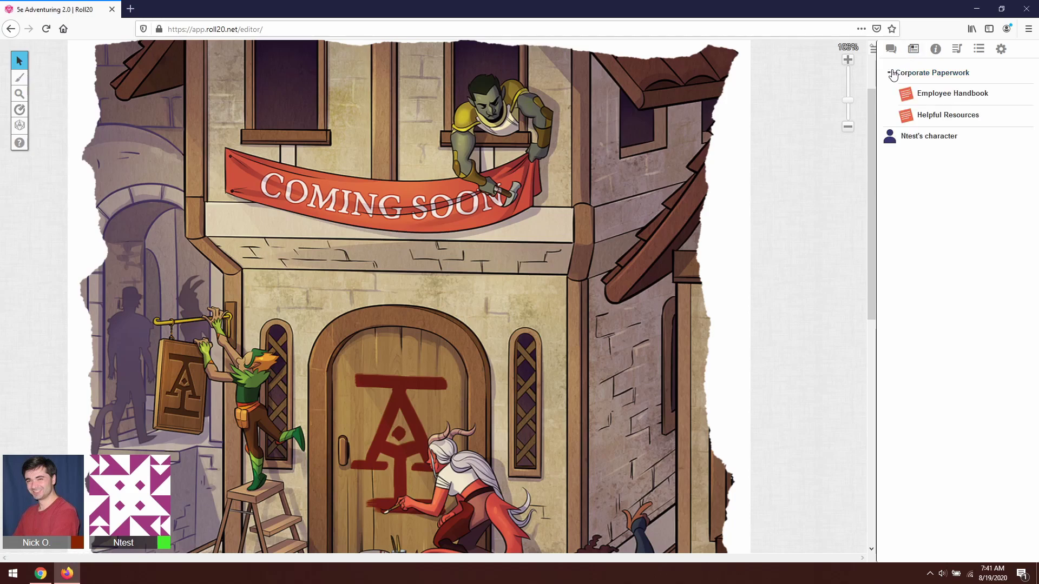
{"action": "left_click", "coordinate": [929, 95]}
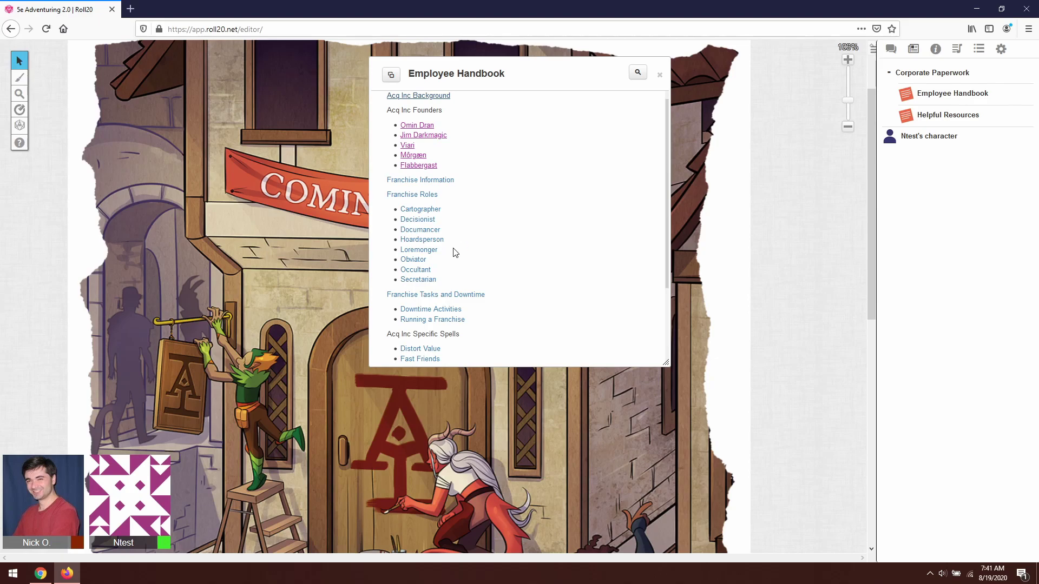
{"action": "scroll", "coordinate": [455, 252], "scroll_direction": "down", "scroll_amount": 3}
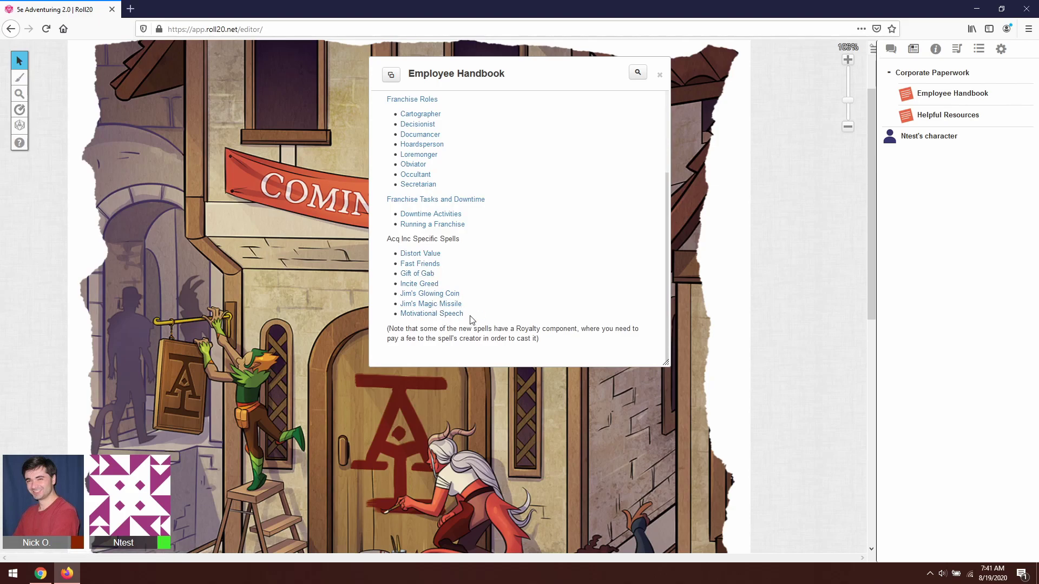
{"action": "left_click", "coordinate": [659, 75]}
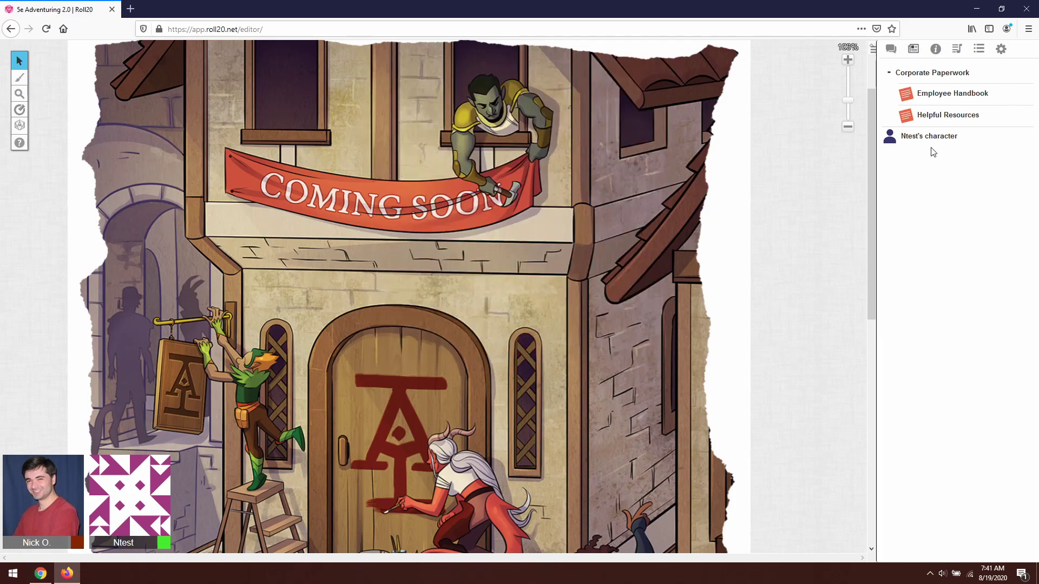
- Open the Helpful Resources handout and browse the Player's Handbook contents linked in it
{"action": "left_click", "coordinate": [948, 119]}
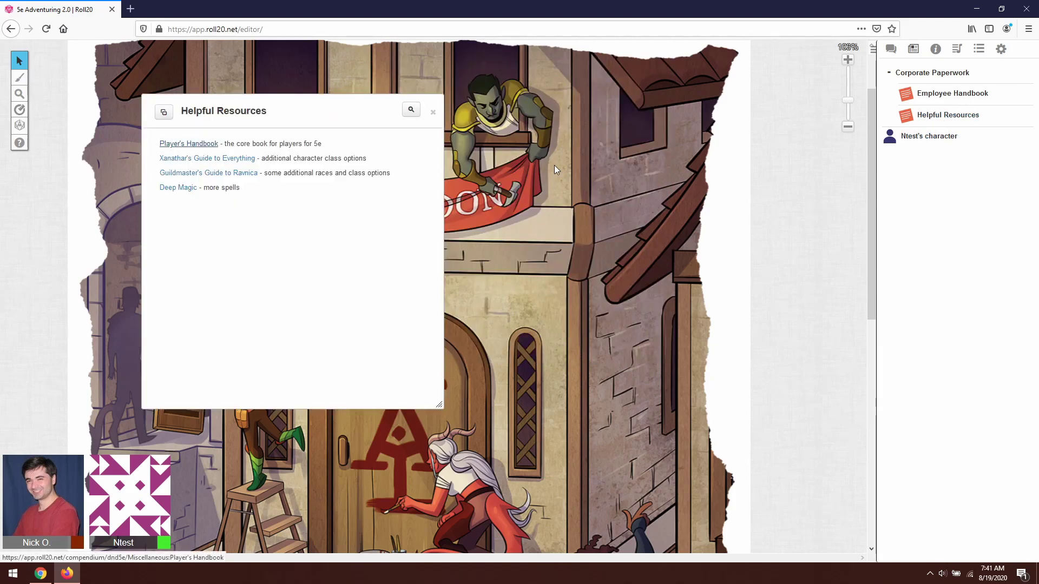
{"action": "left_click", "coordinate": [196, 148]}
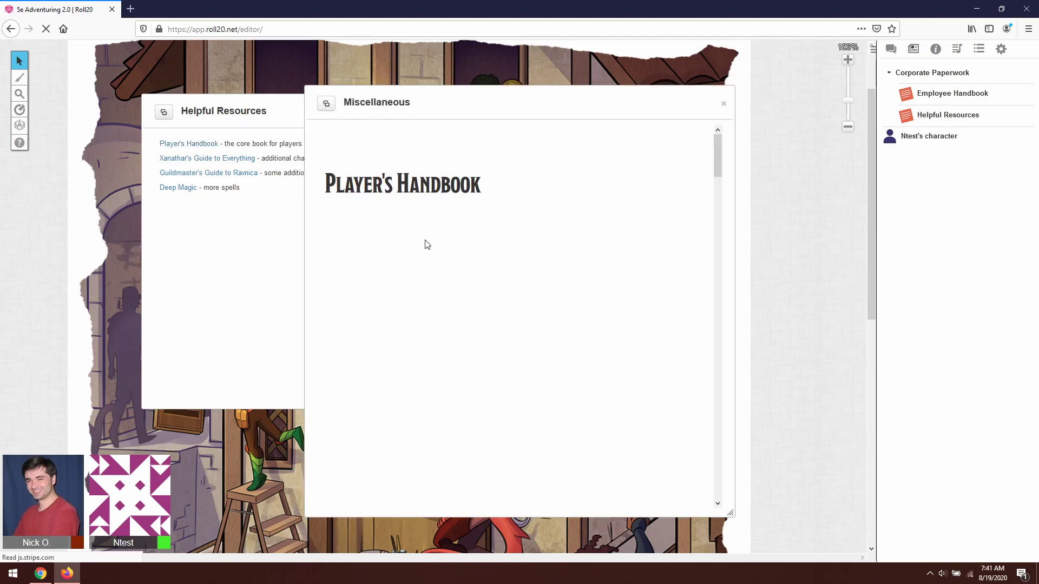
{"action": "scroll", "coordinate": [426, 239], "scroll_direction": "down", "scroll_amount": 5}
{"action": "scroll", "coordinate": [426, 240], "scroll_direction": "down", "scroll_amount": 10}
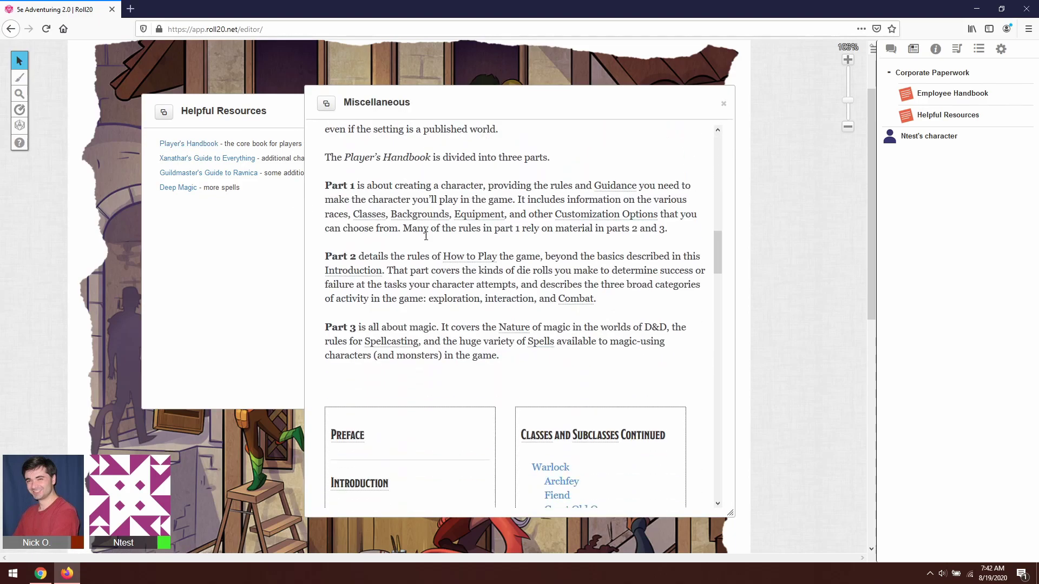
{"action": "scroll", "coordinate": [407, 242], "scroll_direction": "down", "scroll_amount": 3}
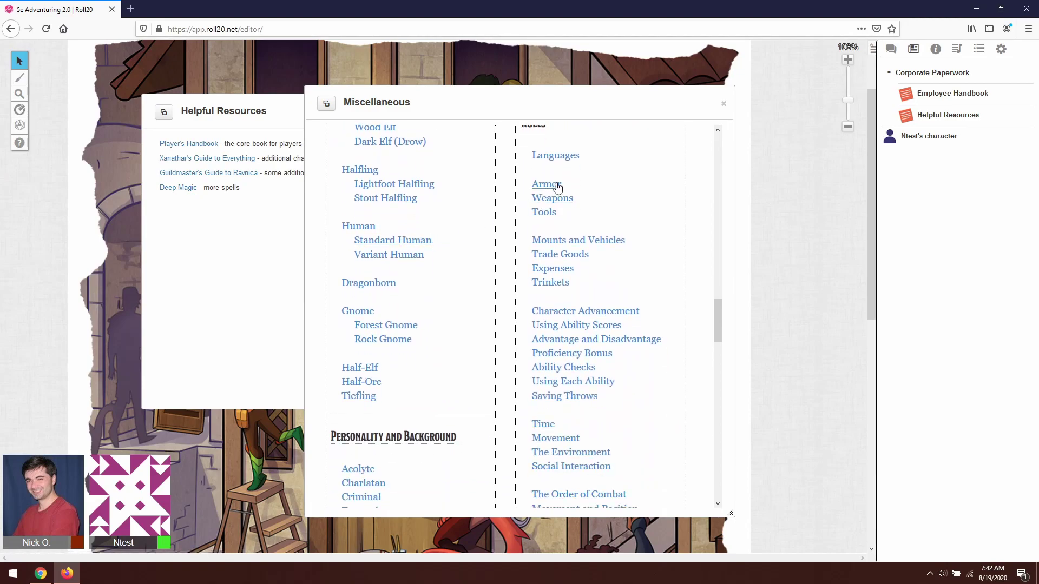
- Browse the class options listed in Xanathar's Guide to Everything from the Helpful Resources handout
{"action": "left_click", "coordinate": [203, 162]}
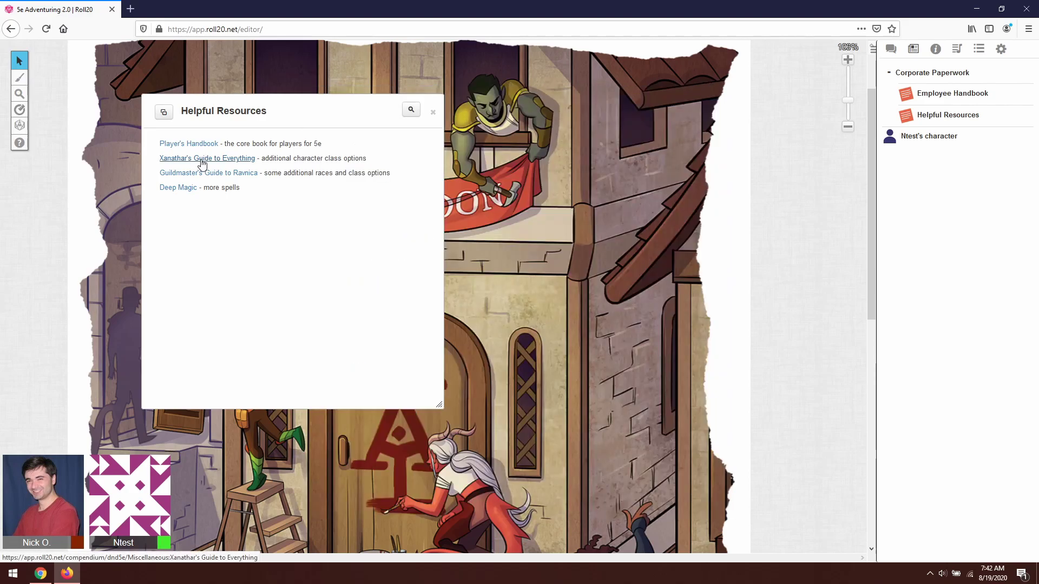
{"action": "scroll", "coordinate": [406, 236], "scroll_direction": "down", "scroll_amount": 10}
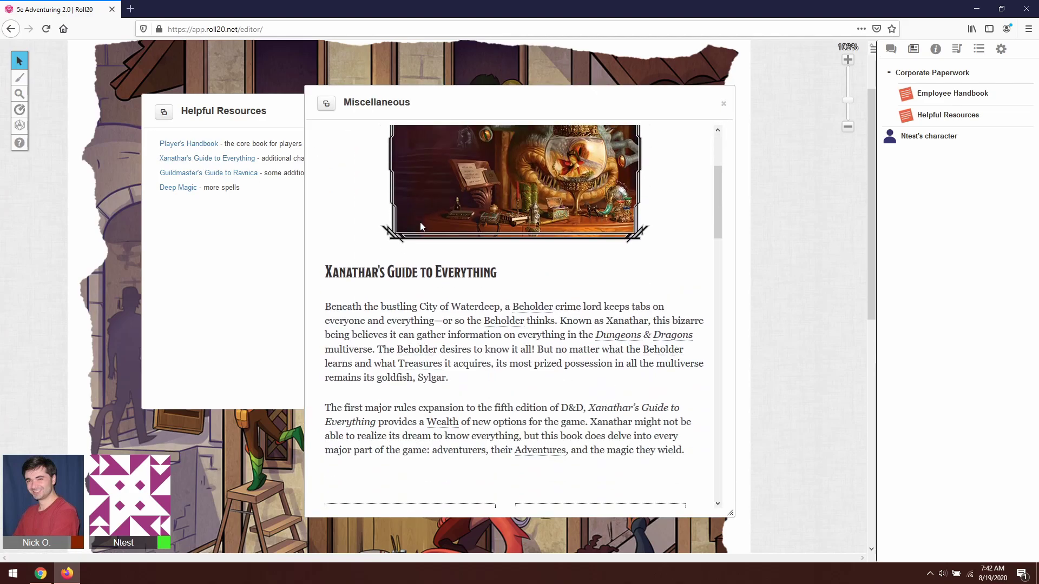
{"action": "scroll", "coordinate": [403, 238], "scroll_direction": "down", "scroll_amount": 5}
{"action": "scroll", "coordinate": [394, 239], "scroll_direction": "down", "scroll_amount": 2}
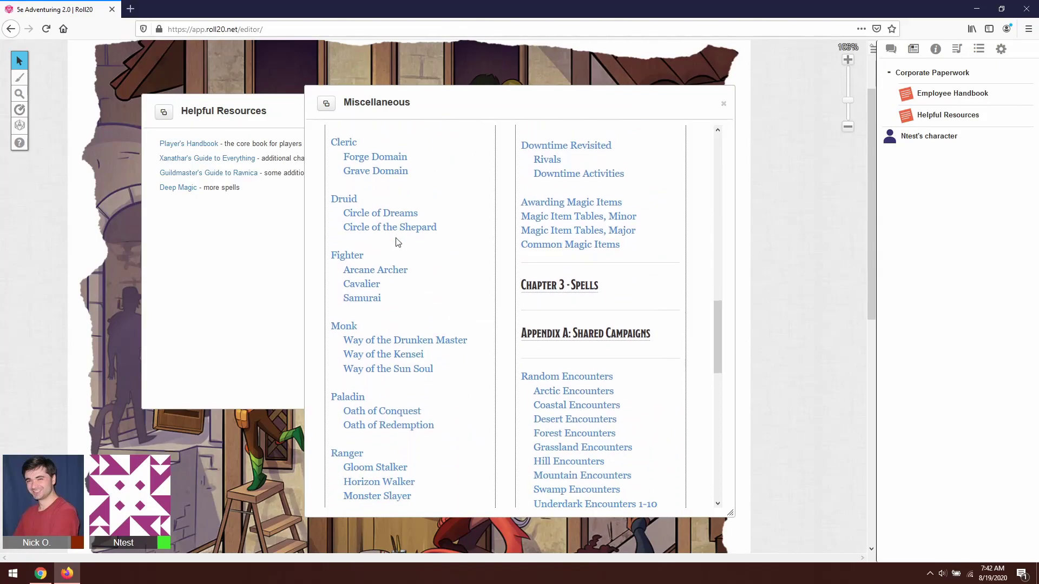
- Look through the races and subclass options in the Guildmasters' Guide to Ravnica, then close it
{"action": "left_click", "coordinate": [219, 173]}
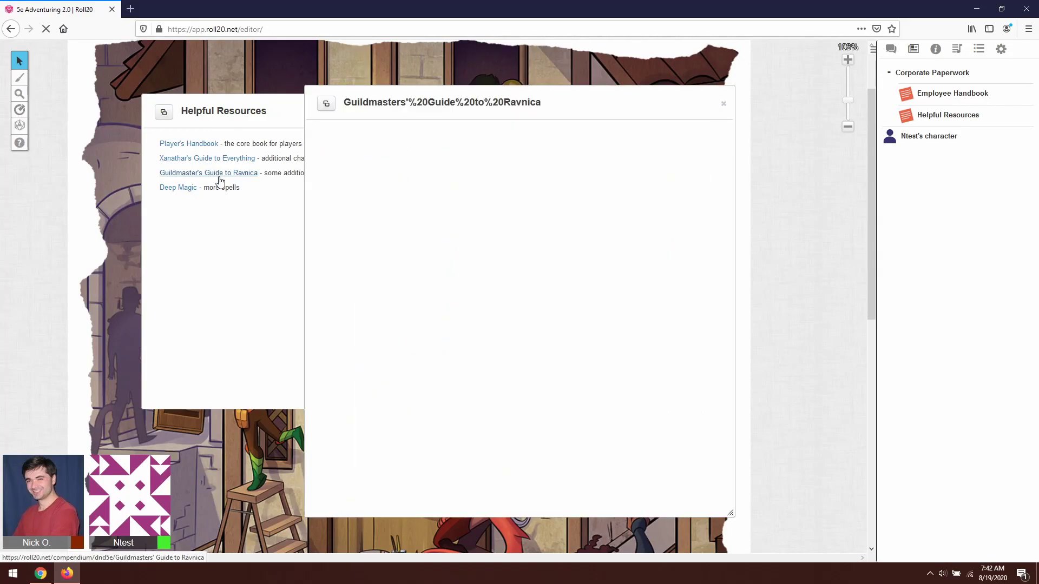
{"action": "scroll", "coordinate": [580, 215], "scroll_direction": "down", "scroll_amount": 10}
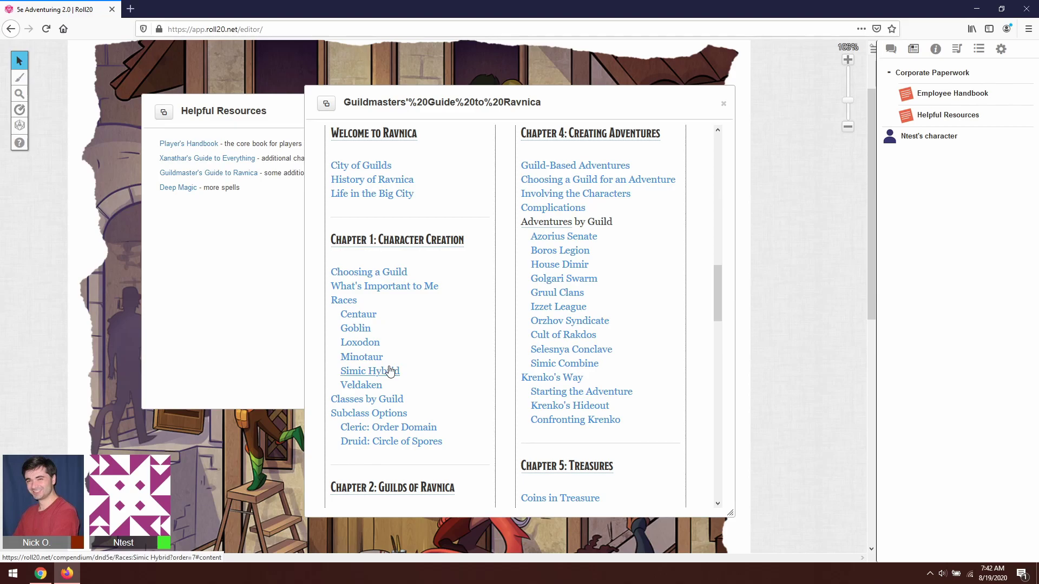
{"action": "key", "text": "Escape"}
- Look through the spell lists in the Deep Magic compendium, then close it and the Helpful Resources handout
{"action": "left_click", "coordinate": [176, 189]}
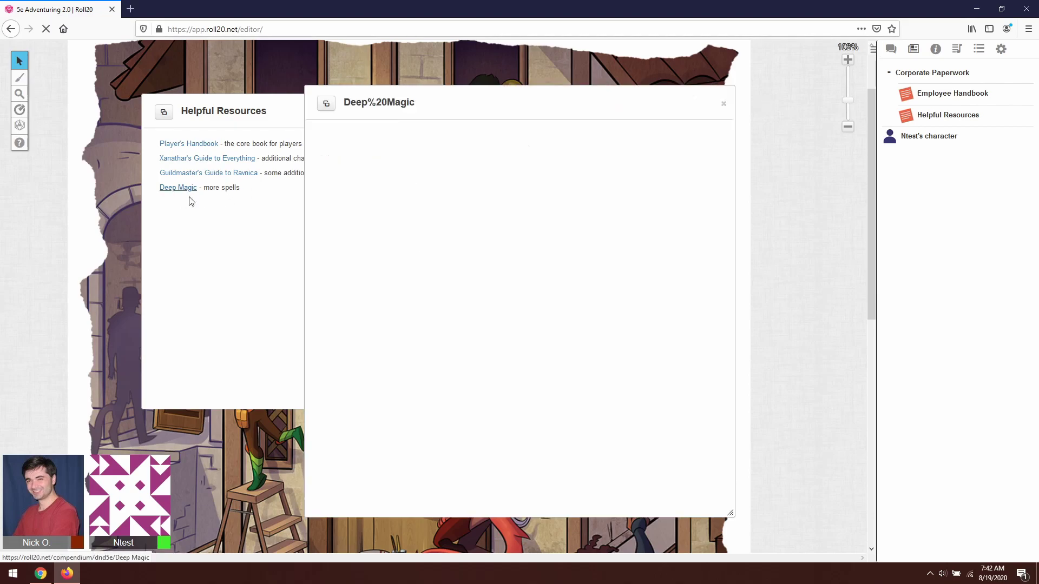
{"action": "scroll", "coordinate": [503, 257], "scroll_direction": "down", "scroll_amount": 6}
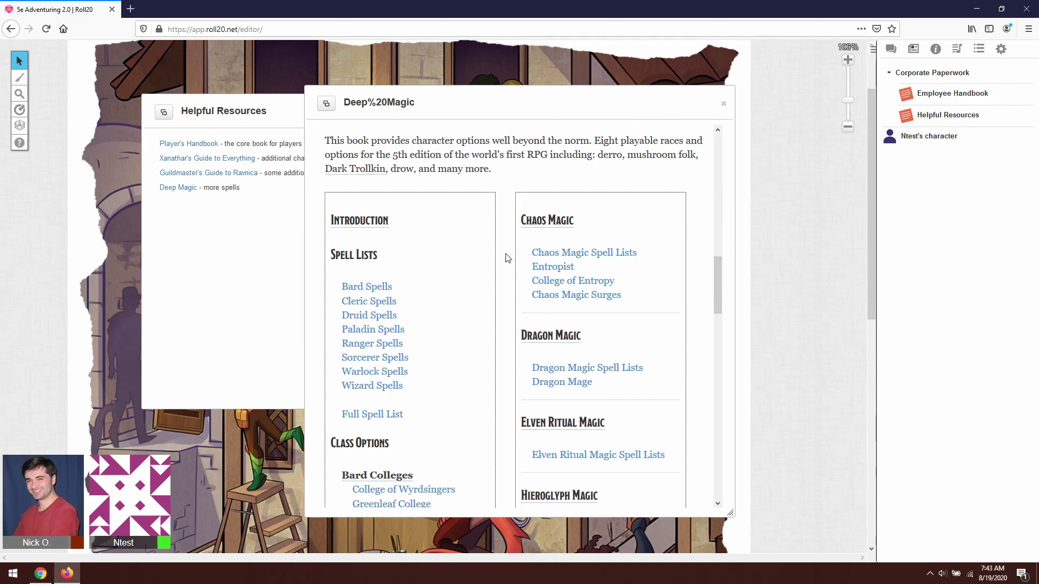
{"action": "key", "text": "Escape"}
{"action": "left_click", "coordinate": [435, 110]}
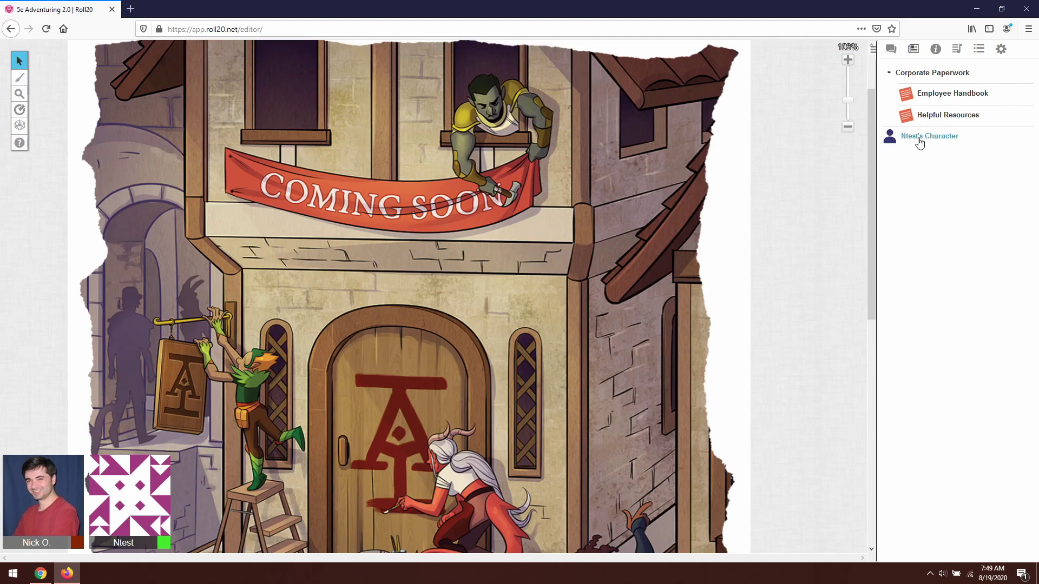
- Open the player character's sheet, start the Charactermancer for it and proceed to the race selection
{"action": "left_click", "coordinate": [918, 139]}
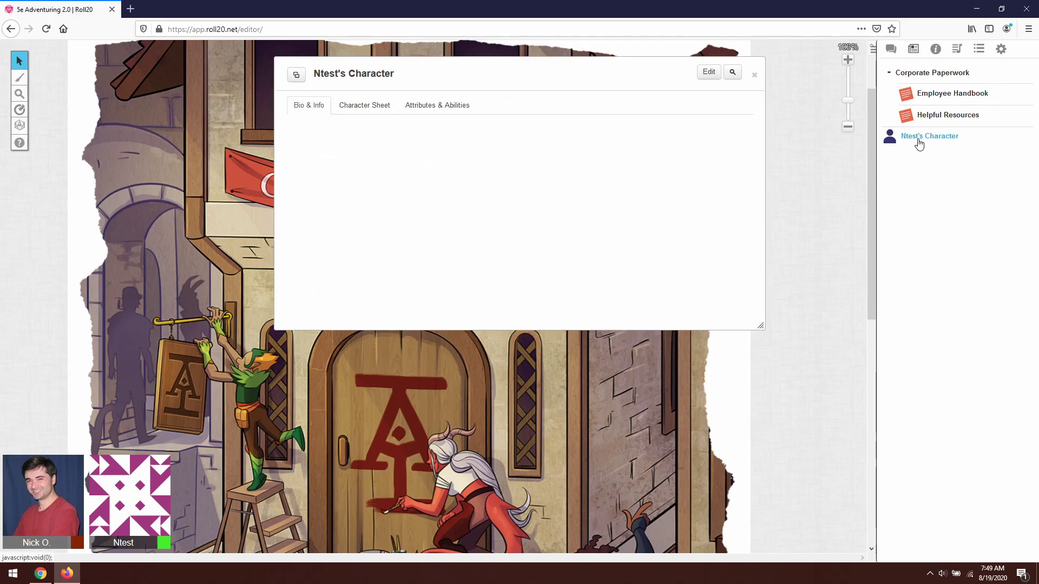
{"action": "left_click", "coordinate": [370, 112]}
{"action": "scroll", "coordinate": [452, 254], "scroll_direction": "down", "scroll_amount": 2}
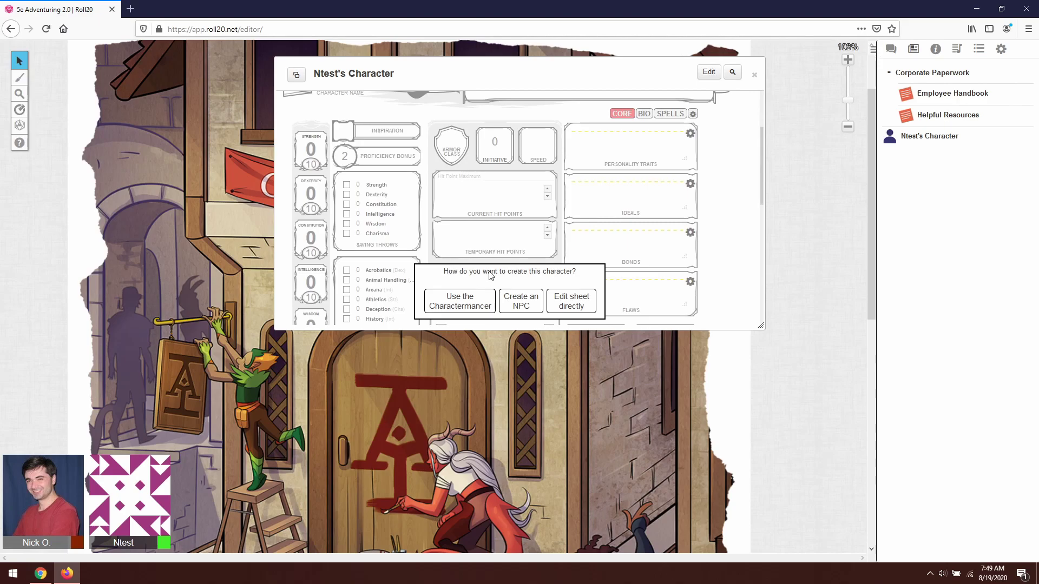
{"action": "left_click", "coordinate": [471, 306]}
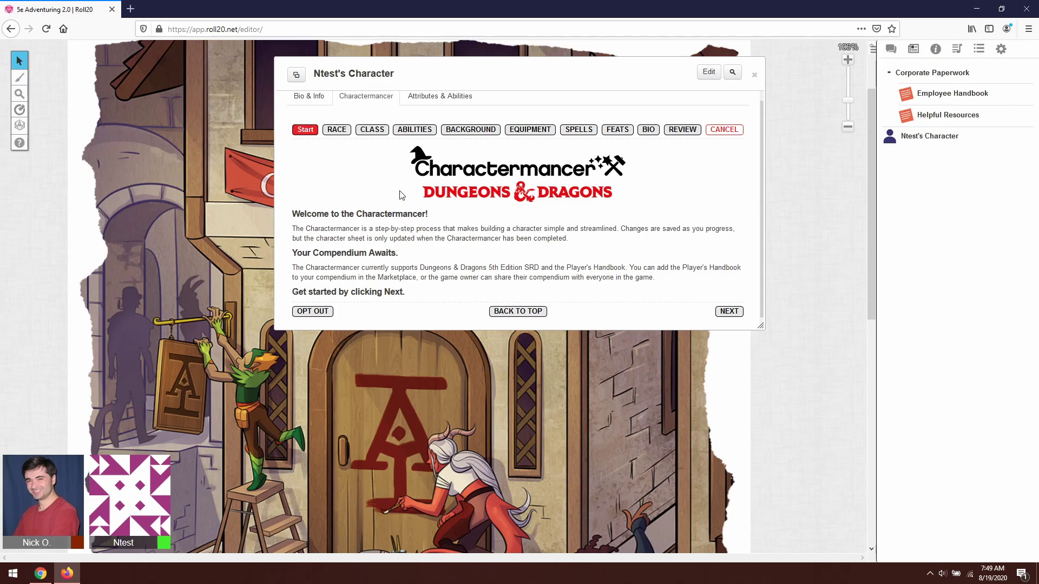
{"action": "left_click", "coordinate": [728, 304]}
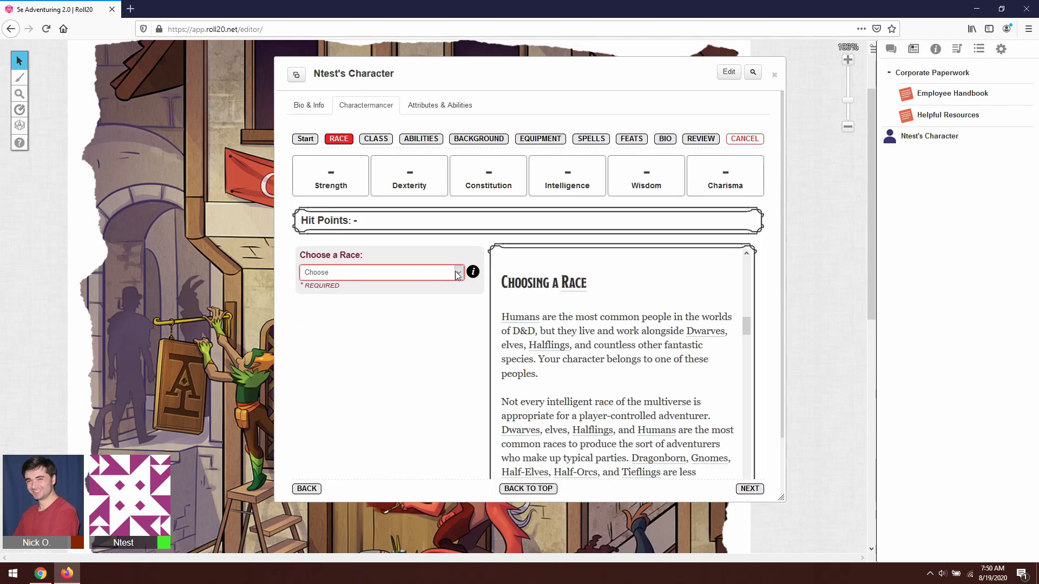
- Set the character's race to Gnome (PHB) and the alignment to Chaotic Good
{"action": "left_click", "coordinate": [458, 274]}
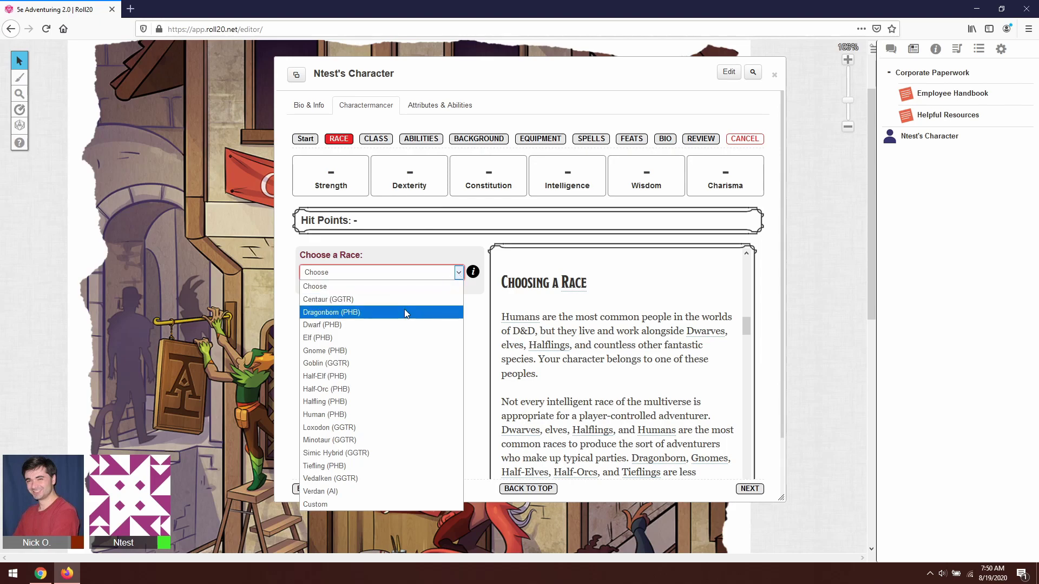
{"action": "left_click", "coordinate": [406, 351]}
{"action": "left_click", "coordinate": [437, 384]}
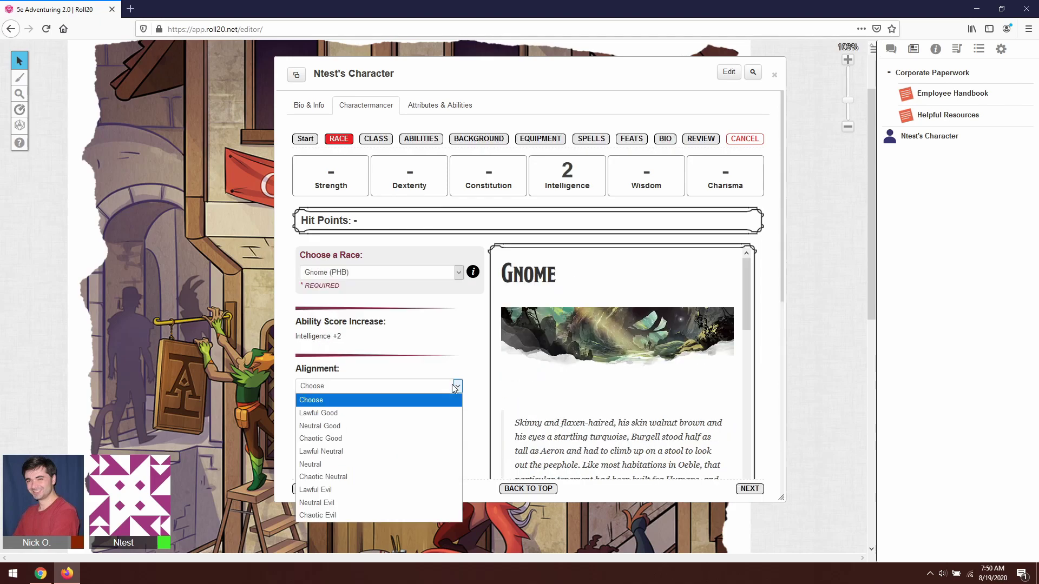
{"action": "left_click", "coordinate": [409, 435]}
{"action": "scroll", "coordinate": [419, 399], "scroll_direction": "down", "scroll_amount": 7}
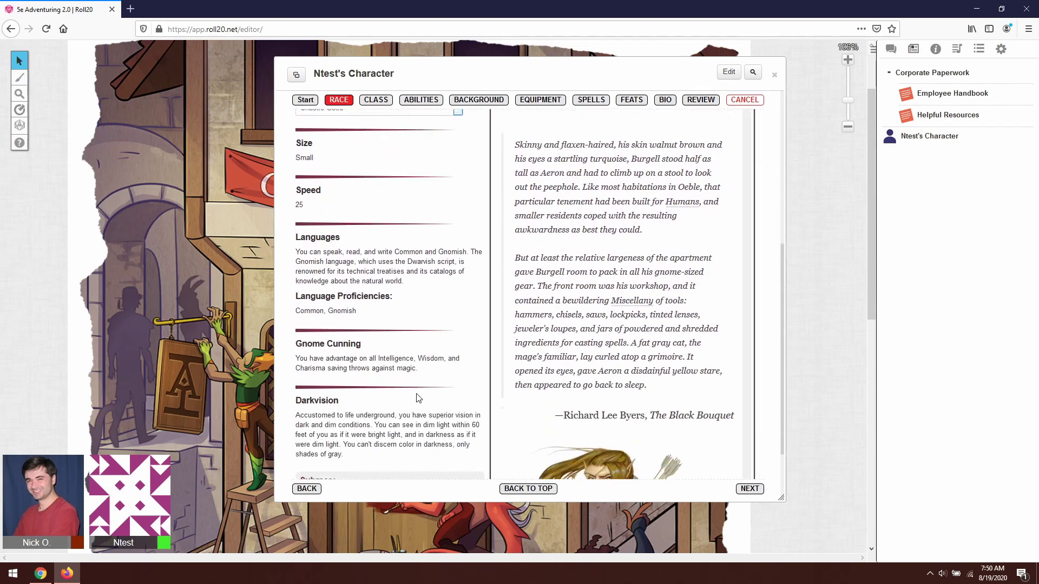
- Choose Forest Gnome (PHB) as the subrace, review its traits and continue to the class selection
{"action": "left_click", "coordinate": [439, 421]}
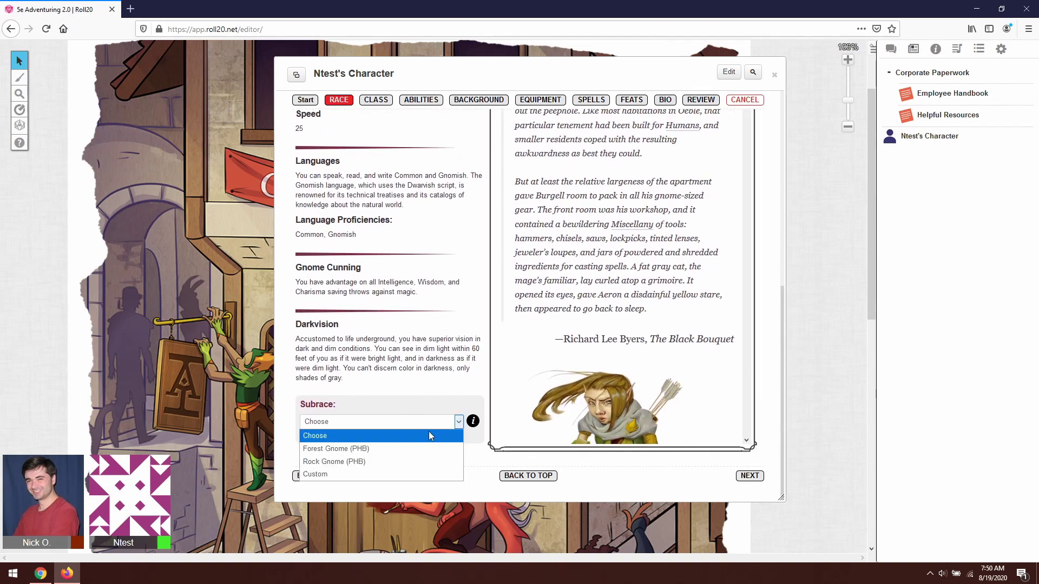
{"action": "left_click", "coordinate": [429, 449]}
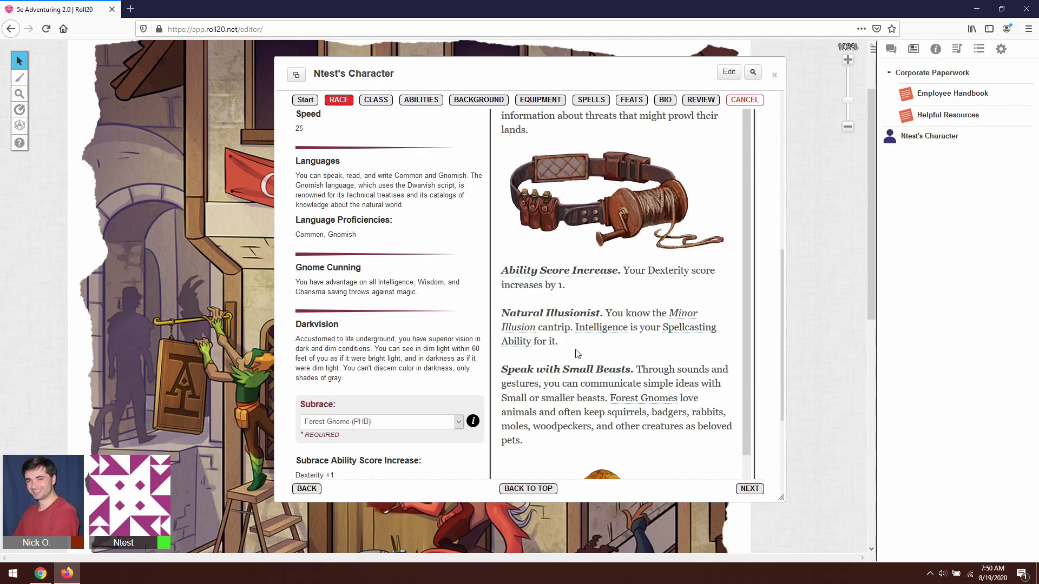
{"action": "scroll", "coordinate": [442, 359], "scroll_direction": "down", "scroll_amount": 3}
{"action": "scroll", "coordinate": [392, 373], "scroll_direction": "down", "scroll_amount": 1}
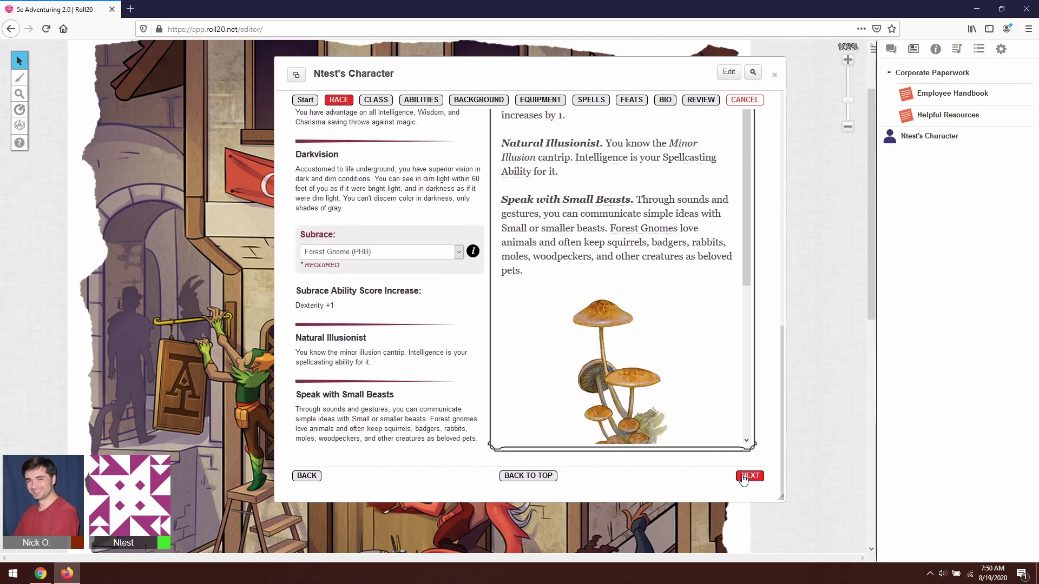
{"action": "left_click", "coordinate": [743, 478]}
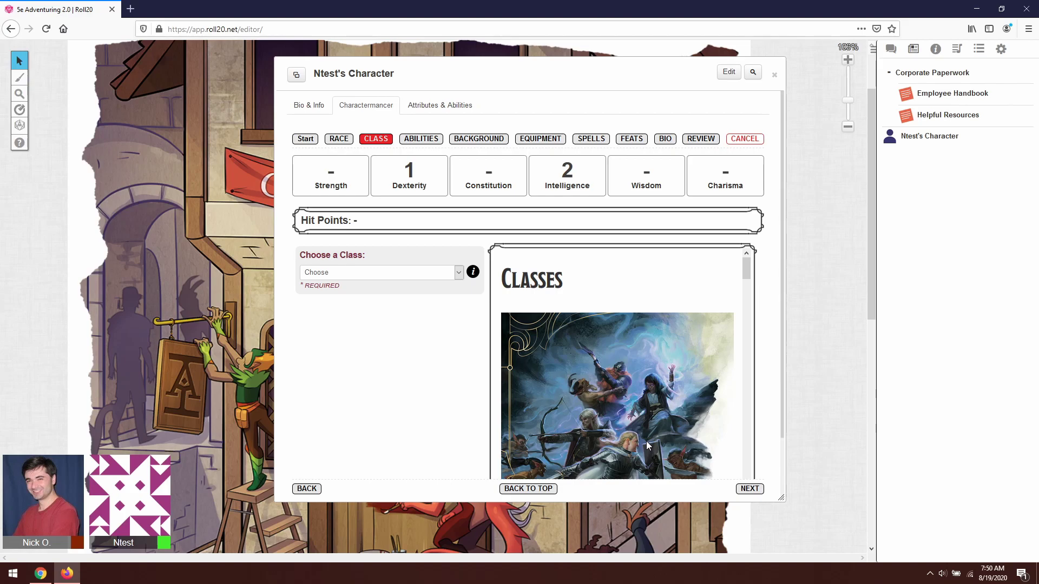
- Set the class to Wizard (PHB) with Arcana and Insight as skill proficiencies, and continue to the ability scores
{"action": "left_click", "coordinate": [408, 274]}
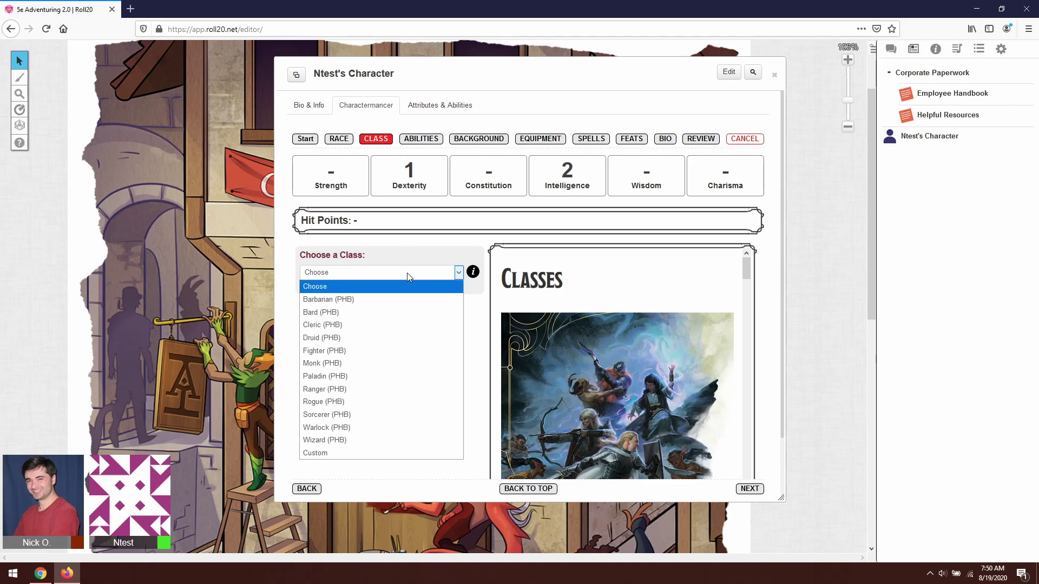
{"action": "left_click", "coordinate": [400, 292]}
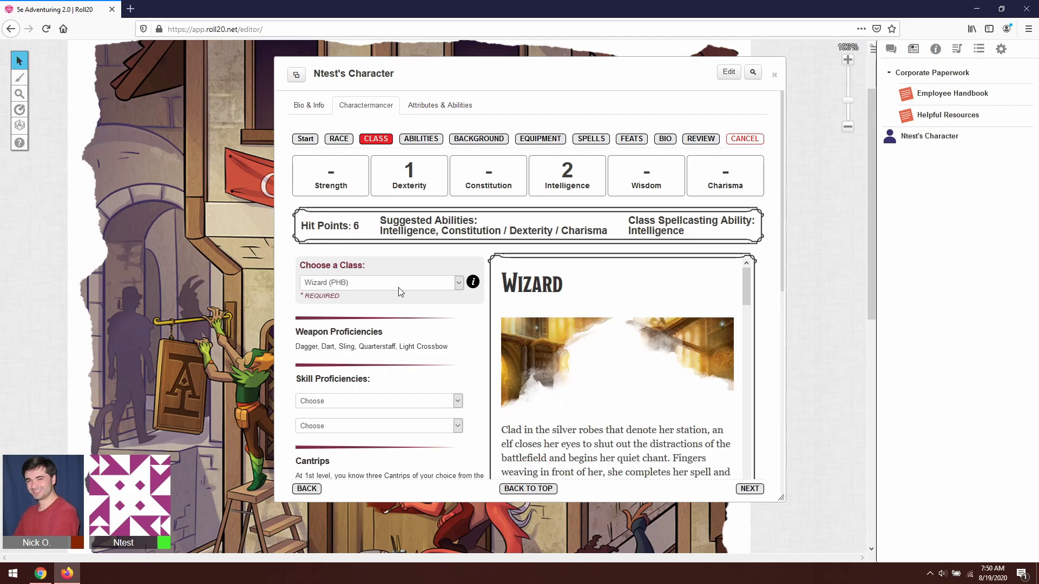
{"action": "left_click", "coordinate": [425, 400]}
{"action": "left_click", "coordinate": [418, 423]}
{"action": "left_click", "coordinate": [407, 427]}
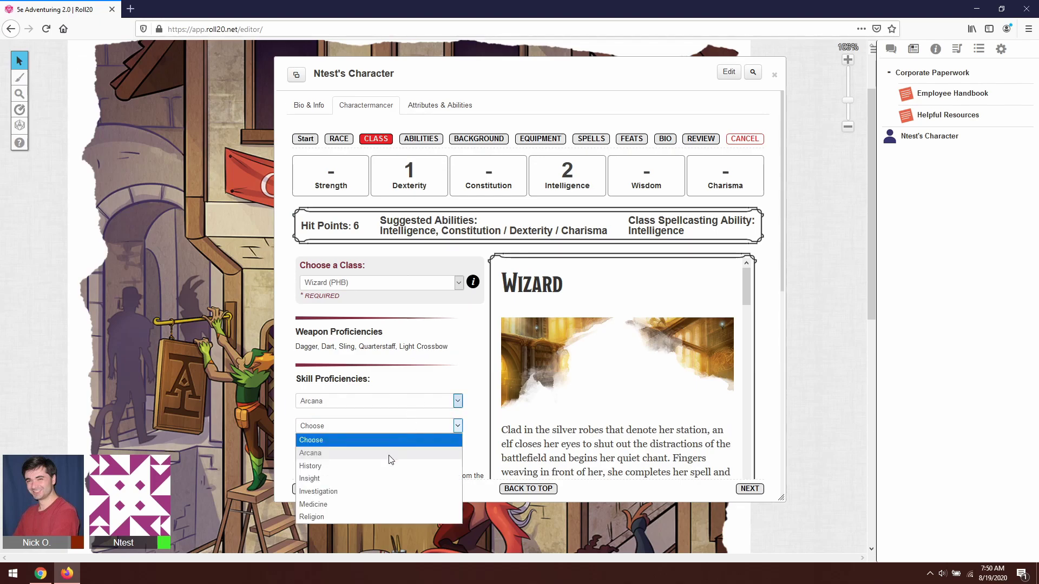
{"action": "left_click", "coordinate": [384, 479]}
{"action": "scroll", "coordinate": [396, 366], "scroll_direction": "down", "scroll_amount": 4}
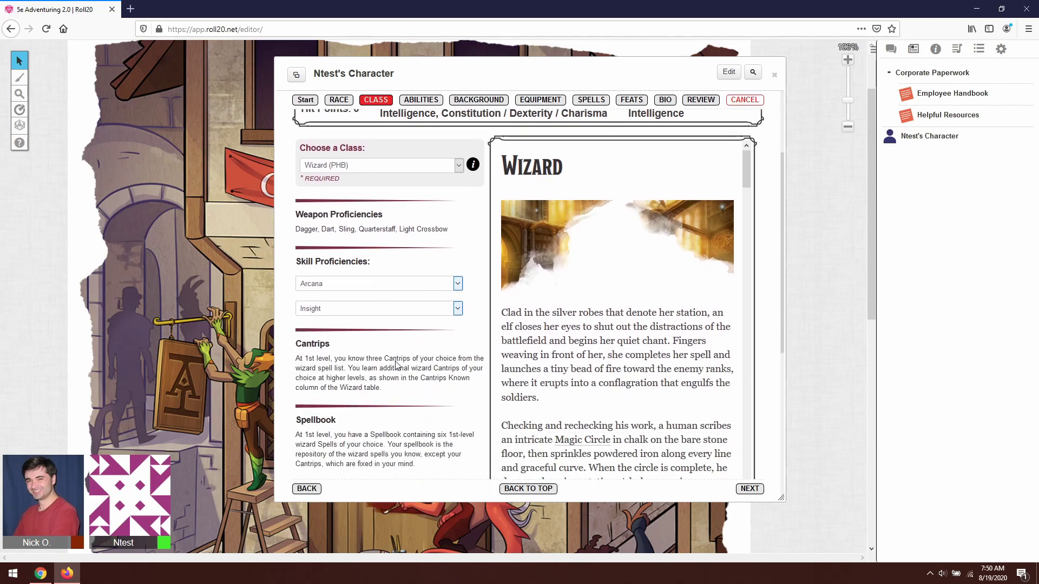
{"action": "scroll", "coordinate": [396, 365], "scroll_direction": "down", "scroll_amount": 3}
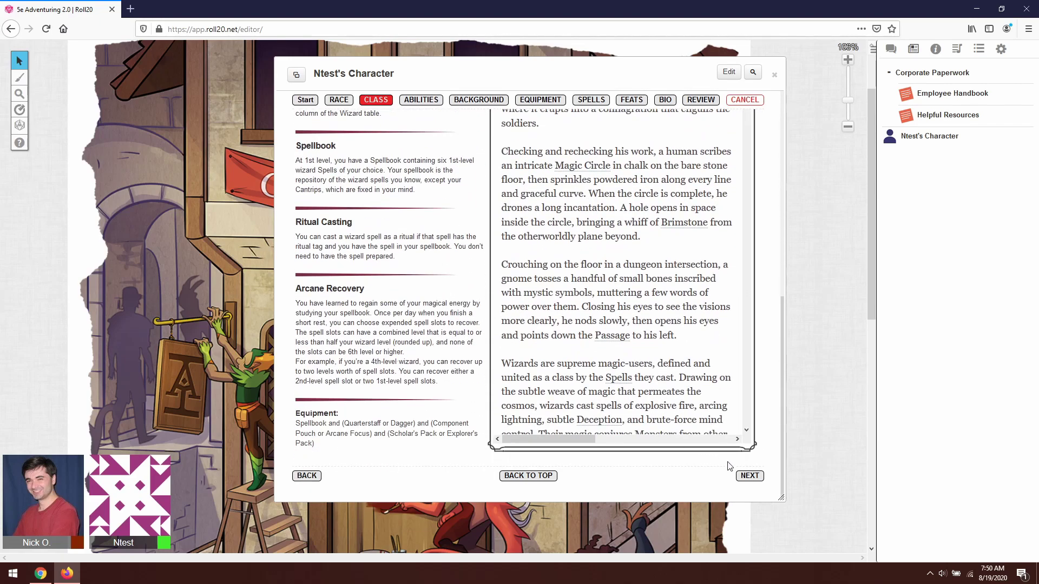
{"action": "left_click", "coordinate": [750, 477]}
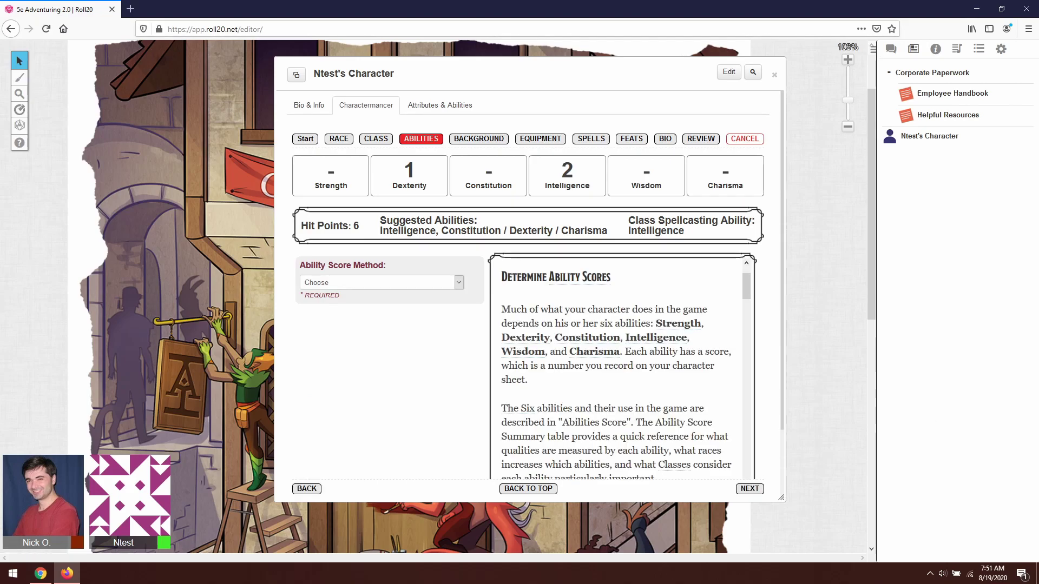
- Assign the ability scores by Standard Array: Strength 8, Dexterity 14, Constitution 10, Intelligence 15, Wisdom 12, Charisma 13, and continue to the background
{"action": "left_click", "coordinate": [449, 282]}
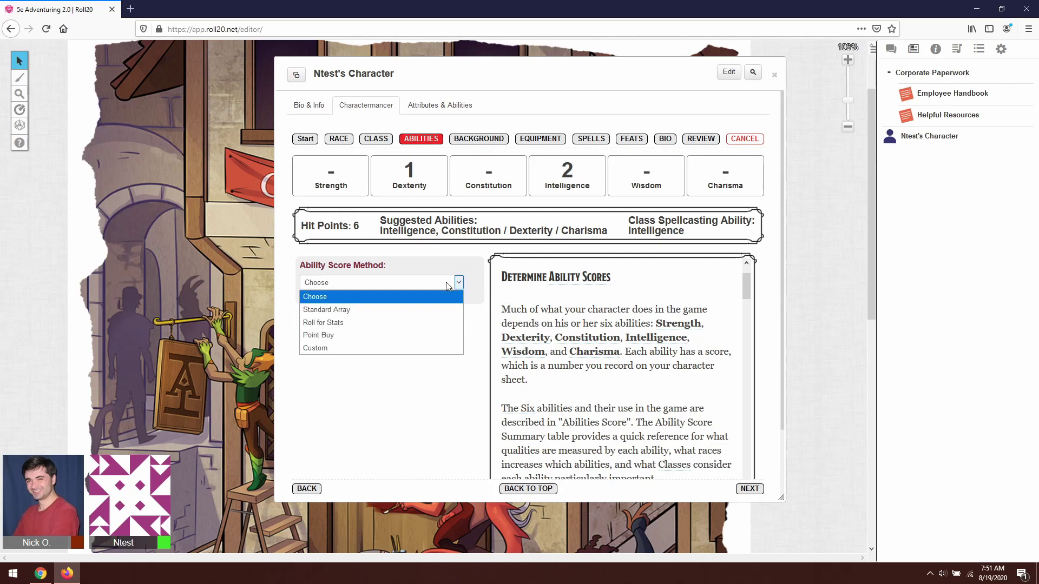
{"action": "left_click", "coordinate": [436, 310]}
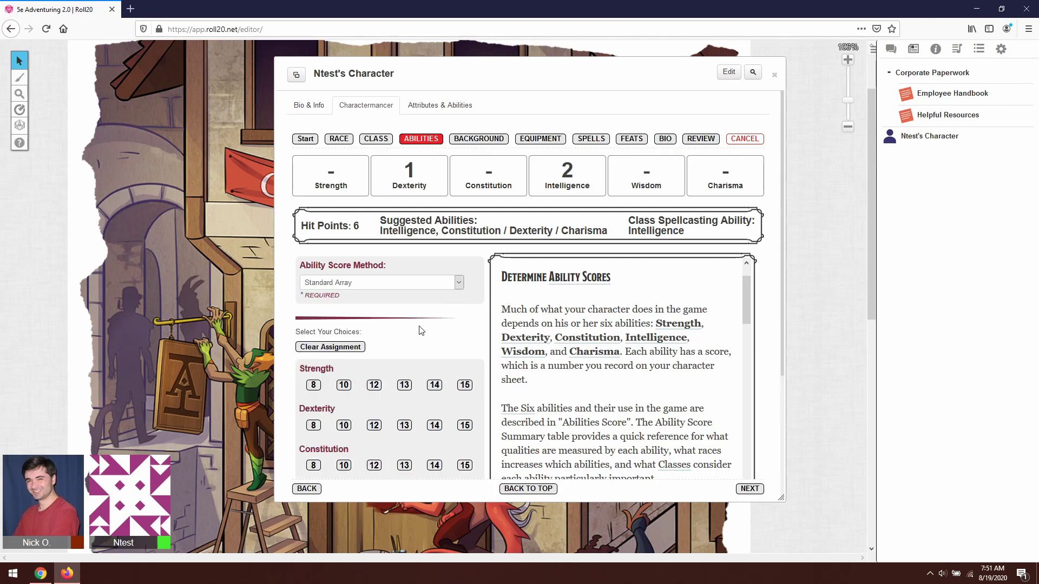
{"action": "scroll", "coordinate": [422, 330], "scroll_direction": "down", "scroll_amount": 3}
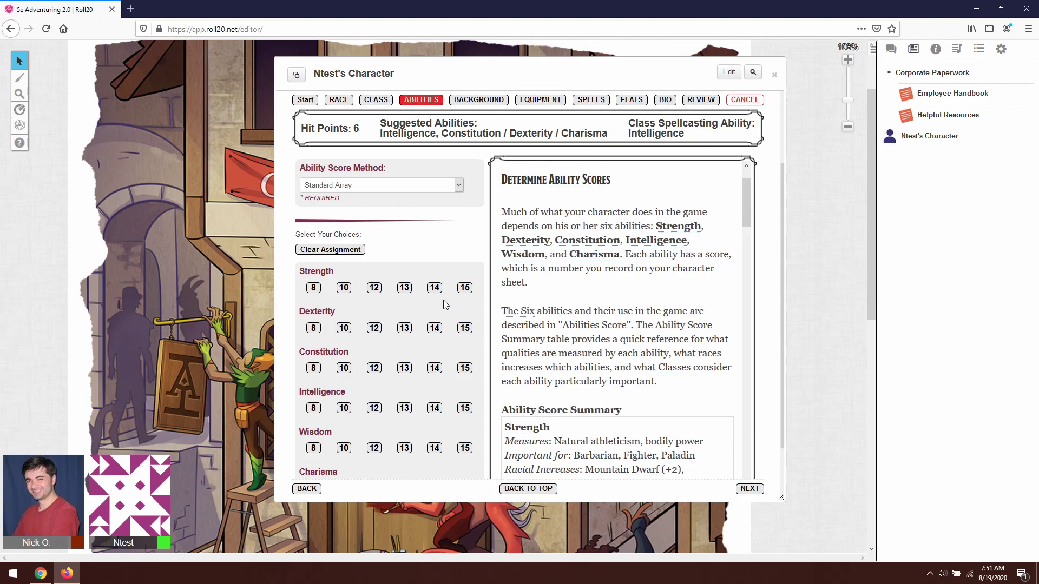
{"action": "scroll", "coordinate": [445, 305], "scroll_direction": "down", "scroll_amount": 1}
{"action": "left_click", "coordinate": [467, 360]}
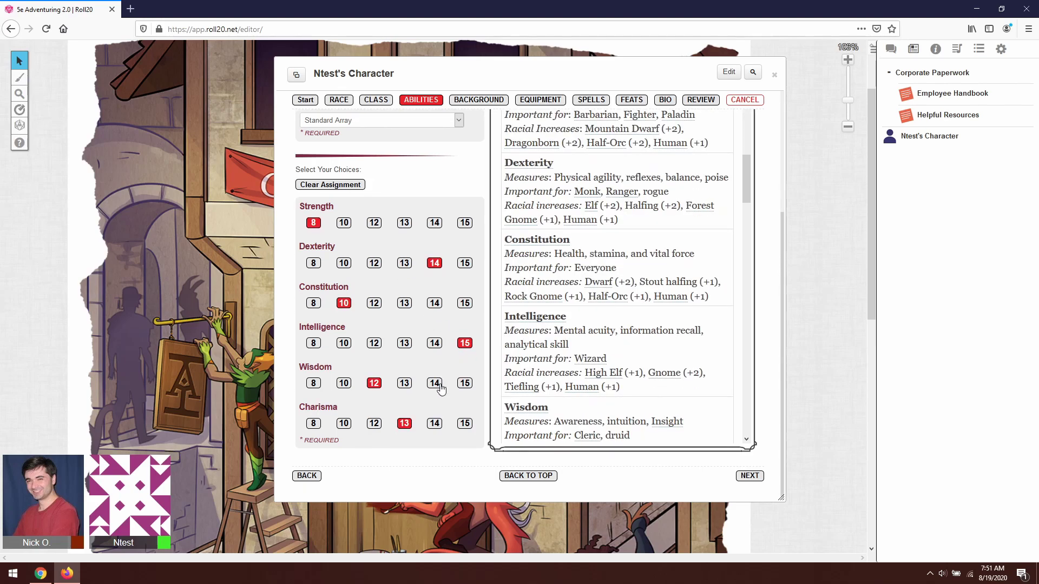
{"action": "left_click", "coordinate": [750, 475]}
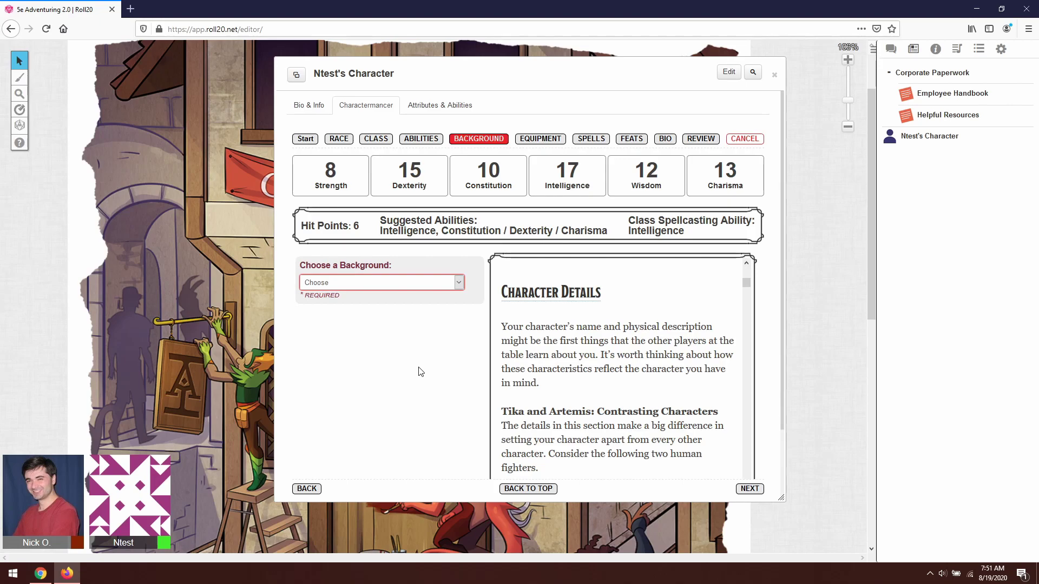
- Set the background to Charlatan (PHB) with the scam "I cheat at games involving chance."
{"action": "left_click", "coordinate": [459, 283]}
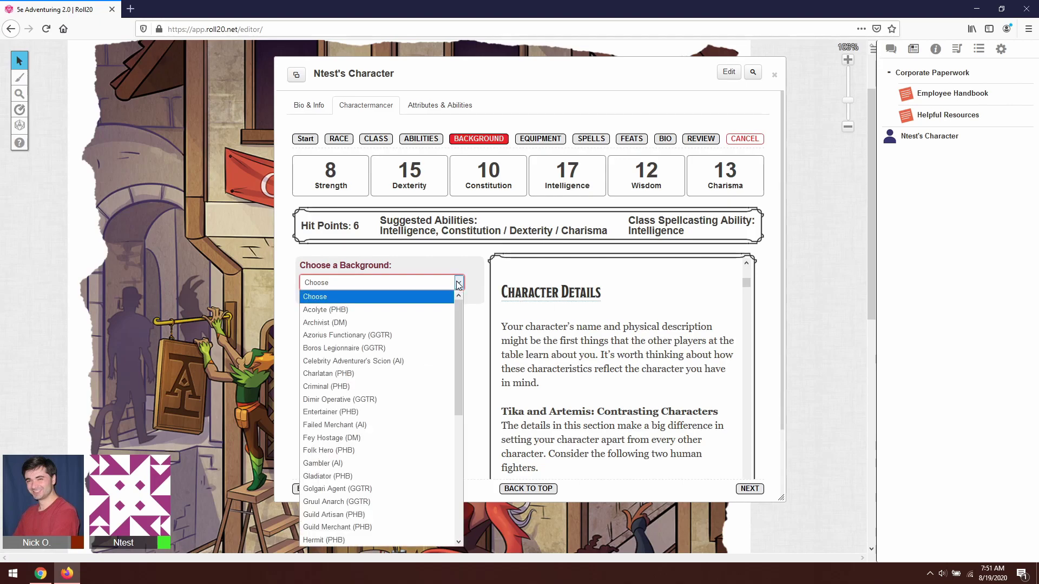
{"action": "left_click", "coordinate": [409, 372]}
{"action": "scroll", "coordinate": [409, 371], "scroll_direction": "down", "scroll_amount": 4}
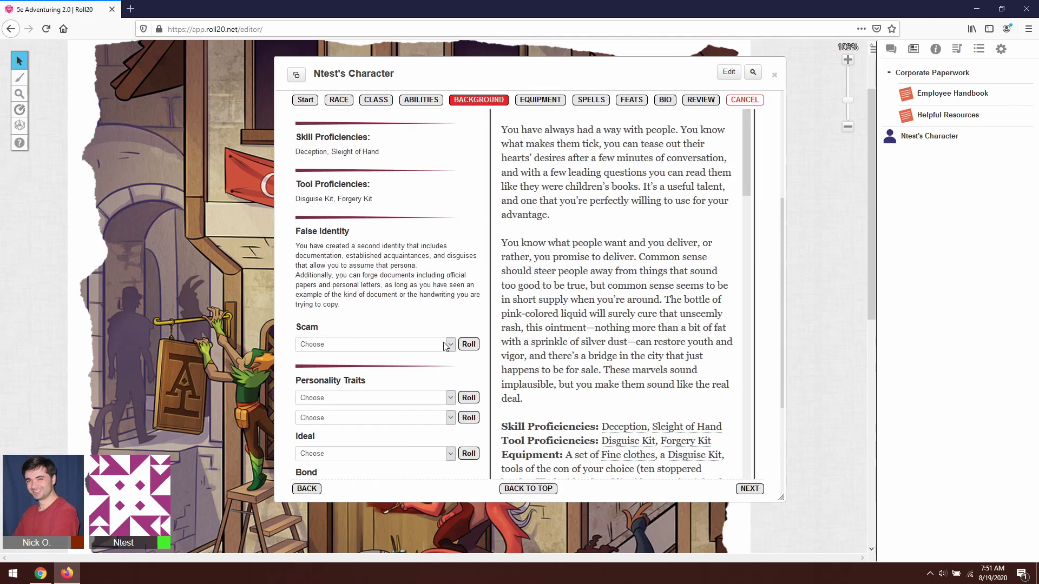
{"action": "left_click", "coordinate": [449, 345]}
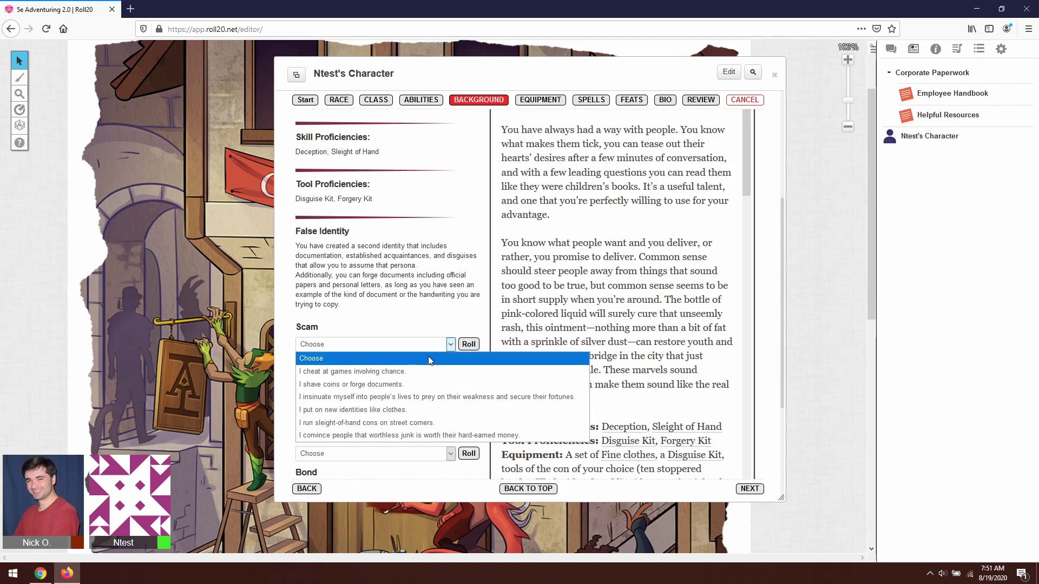
{"action": "left_click", "coordinate": [429, 372]}
- Roll randomly for both personality traits, the ideal, the bond and the flaw, and continue to the equipment
{"action": "scroll", "coordinate": [430, 269], "scroll_direction": "down", "scroll_amount": 2}
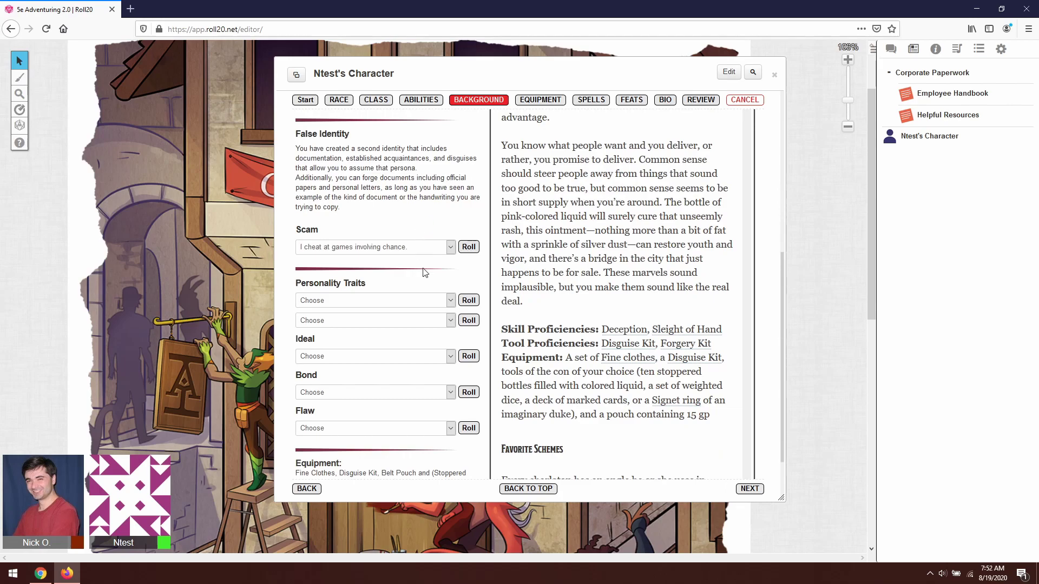
{"action": "left_click", "coordinate": [467, 301]}
{"action": "left_click", "coordinate": [469, 320]}
{"action": "left_click", "coordinate": [468, 356]}
{"action": "left_click", "coordinate": [468, 391]}
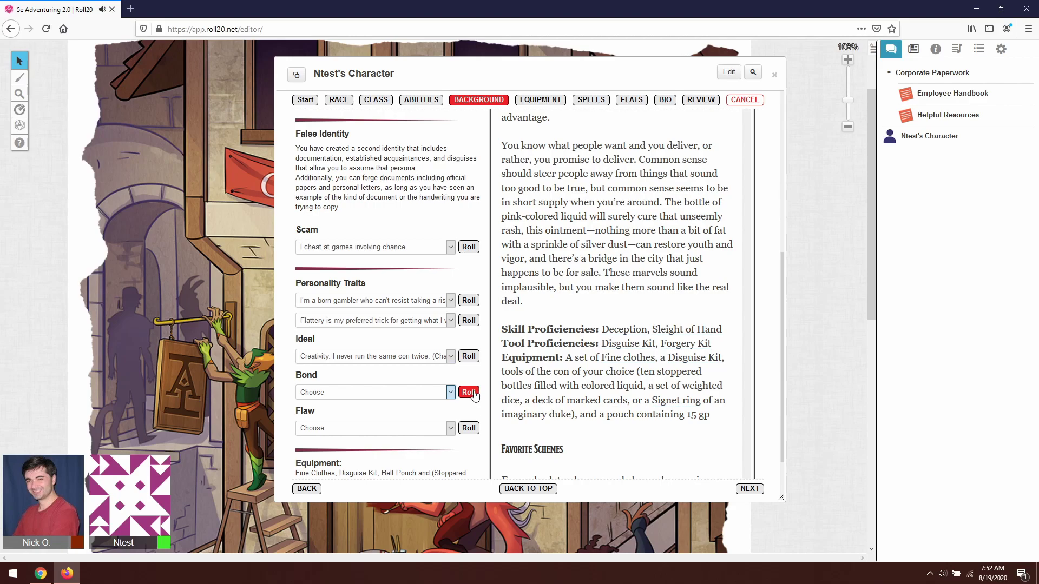
{"action": "left_click", "coordinate": [469, 427]}
{"action": "scroll", "coordinate": [419, 390], "scroll_direction": "down", "scroll_amount": 1}
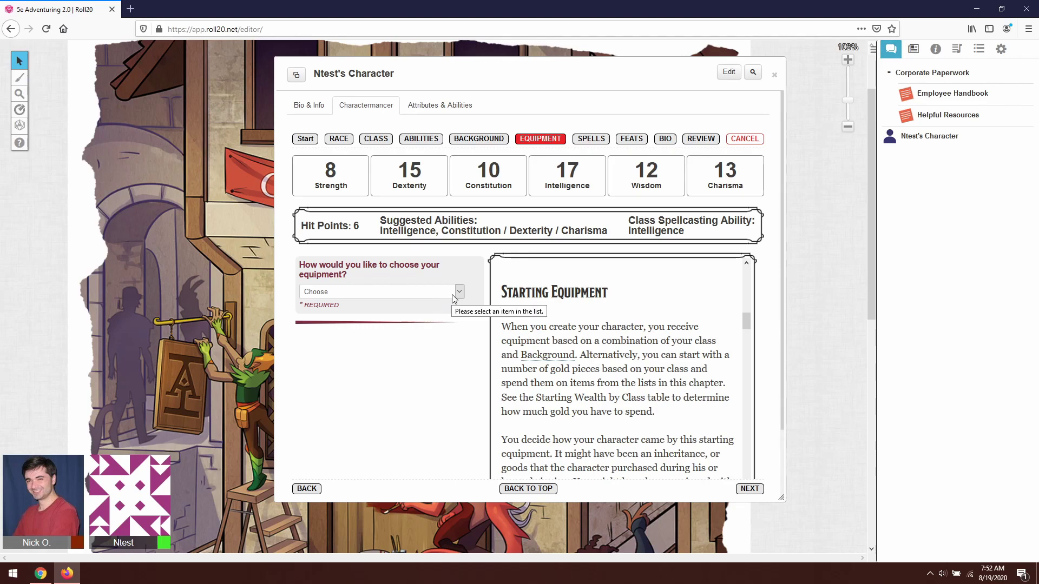
- Choose Class Equipment with Quarterstaff, Component Pouch, Scholar's Pack and Deck of Marked Cards, and continue to the spells
{"action": "left_click", "coordinate": [452, 294]}
{"action": "left_click", "coordinate": [436, 319]}
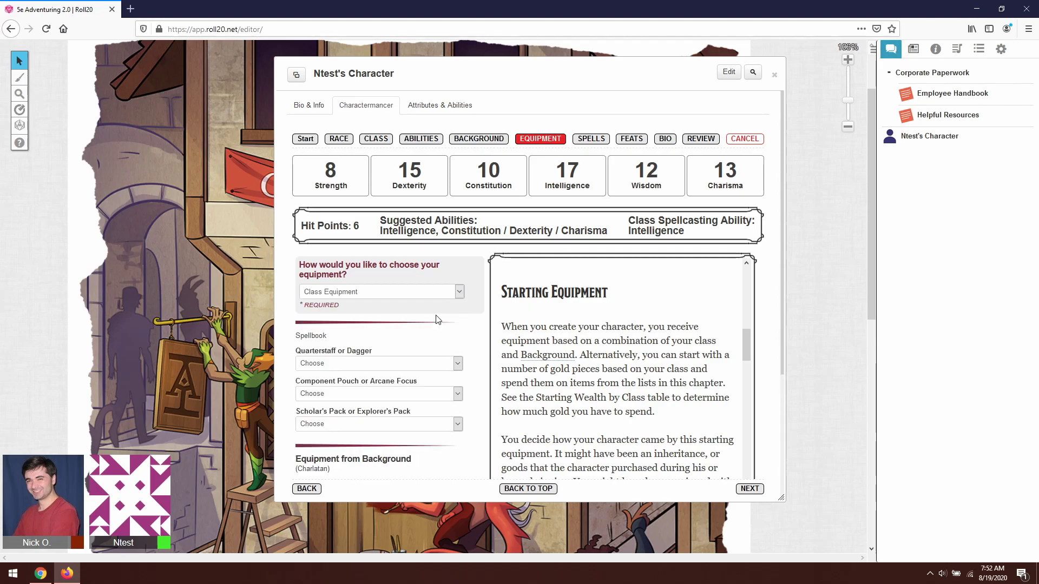
{"action": "scroll", "coordinate": [438, 319], "scroll_direction": "down", "scroll_amount": 2}
{"action": "left_click", "coordinate": [437, 319]}
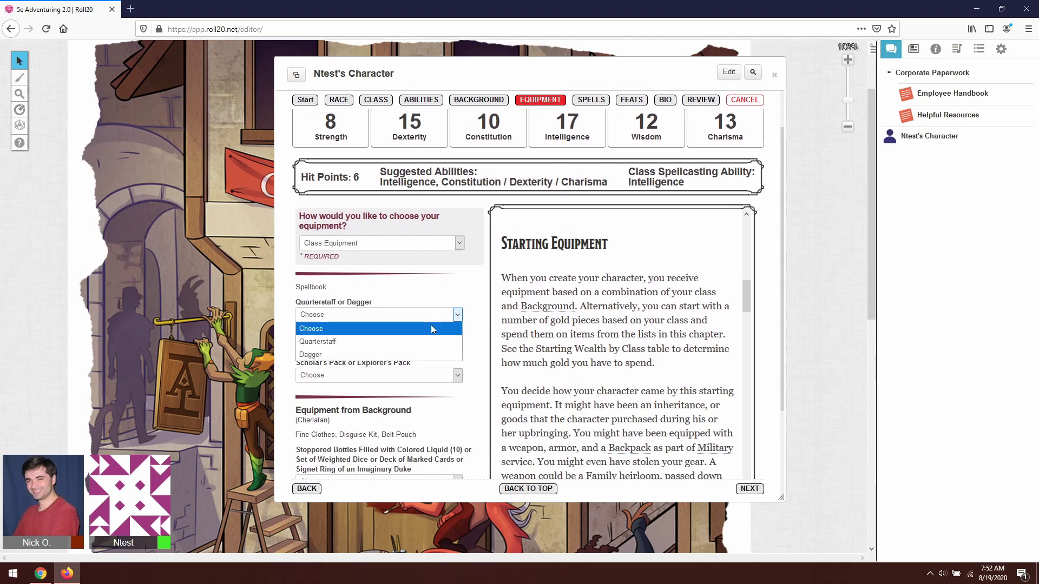
{"action": "left_click", "coordinate": [429, 328]}
{"action": "left_click", "coordinate": [423, 349]}
{"action": "left_click", "coordinate": [422, 367]}
{"action": "scroll", "coordinate": [422, 367], "scroll_direction": "down", "scroll_amount": 3}
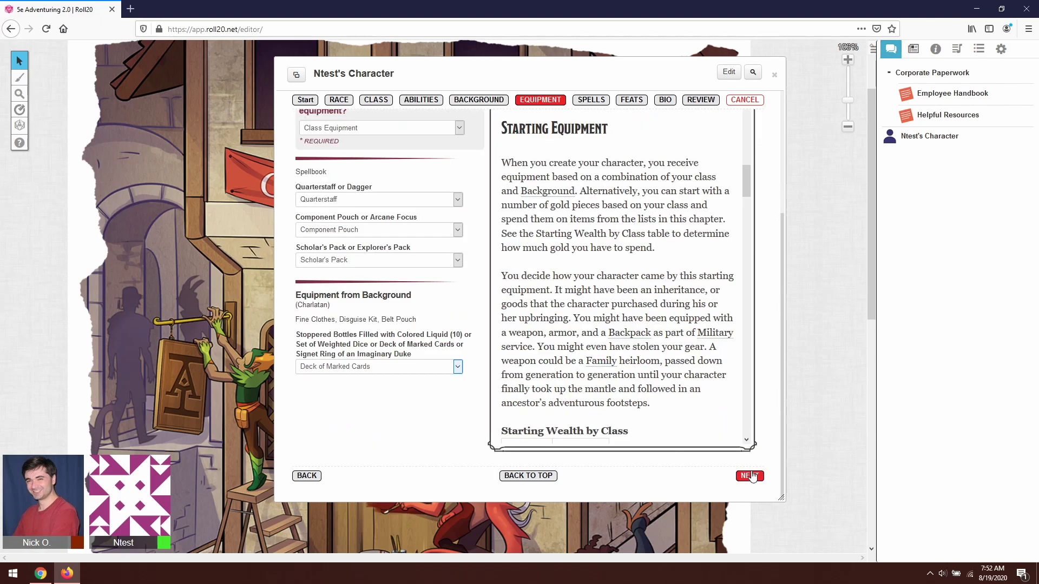
{"action": "left_click", "coordinate": [752, 476]}
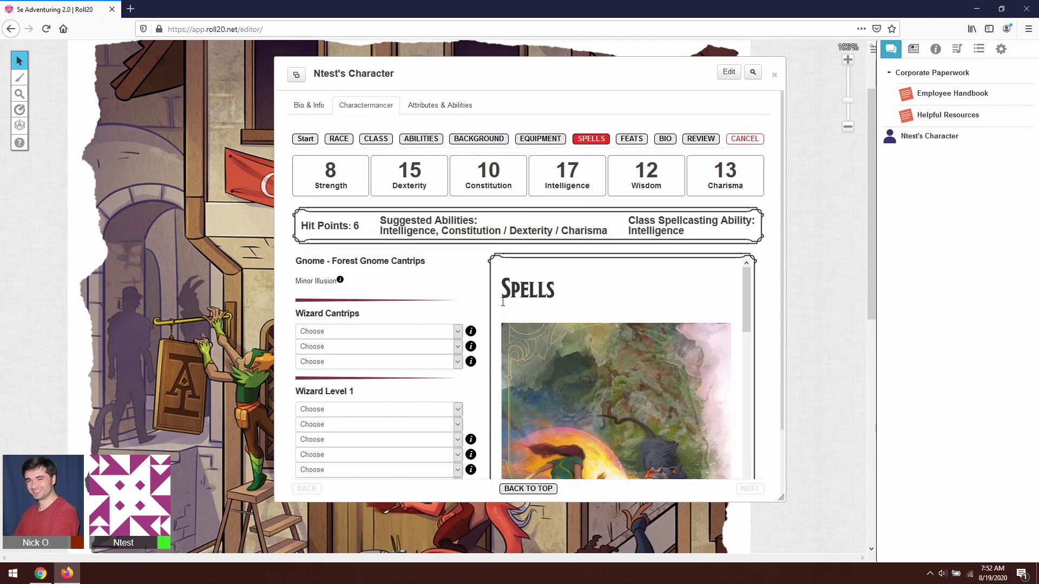
- Select Claws Of Darkness, Clockwork Bolt and Brimstone Infusion as the three wizard cantrips
{"action": "left_click", "coordinate": [378, 330]}
{"action": "left_click", "coordinate": [378, 302]}
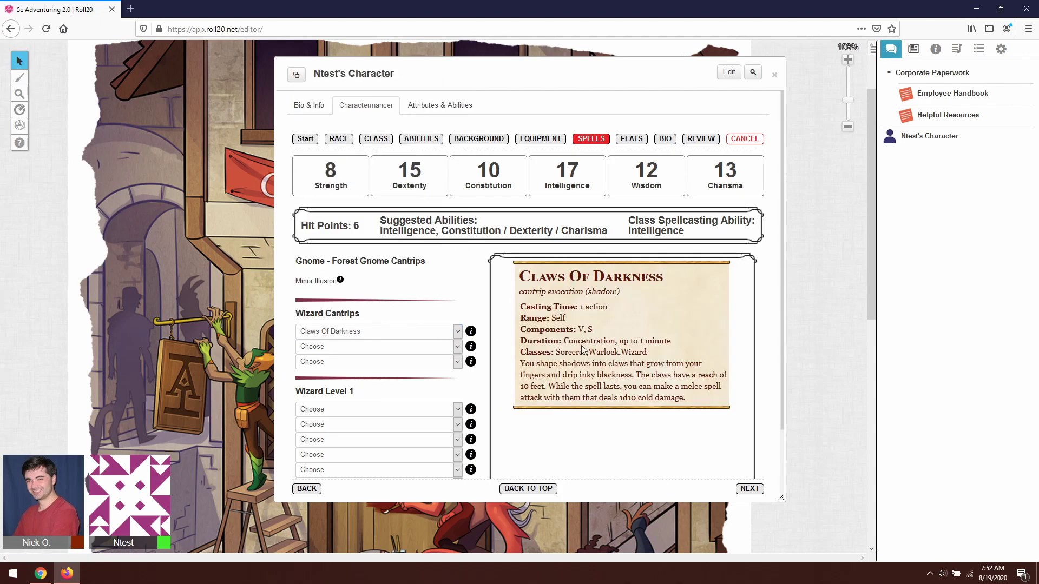
{"action": "left_click", "coordinate": [406, 349]}
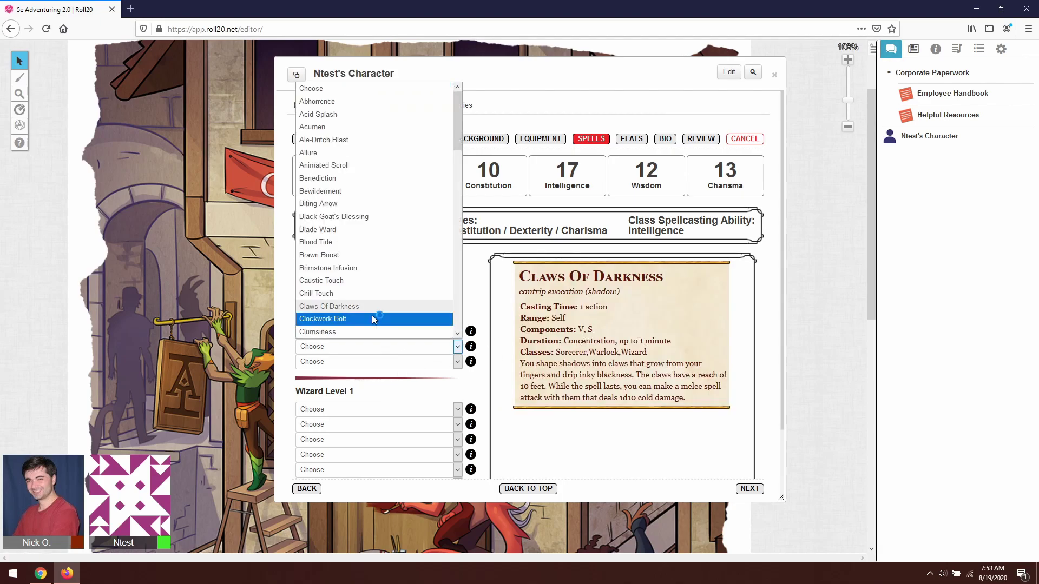
{"action": "left_click", "coordinate": [372, 315]}
{"action": "left_click", "coordinate": [458, 362]}
{"action": "left_click", "coordinate": [359, 282]}
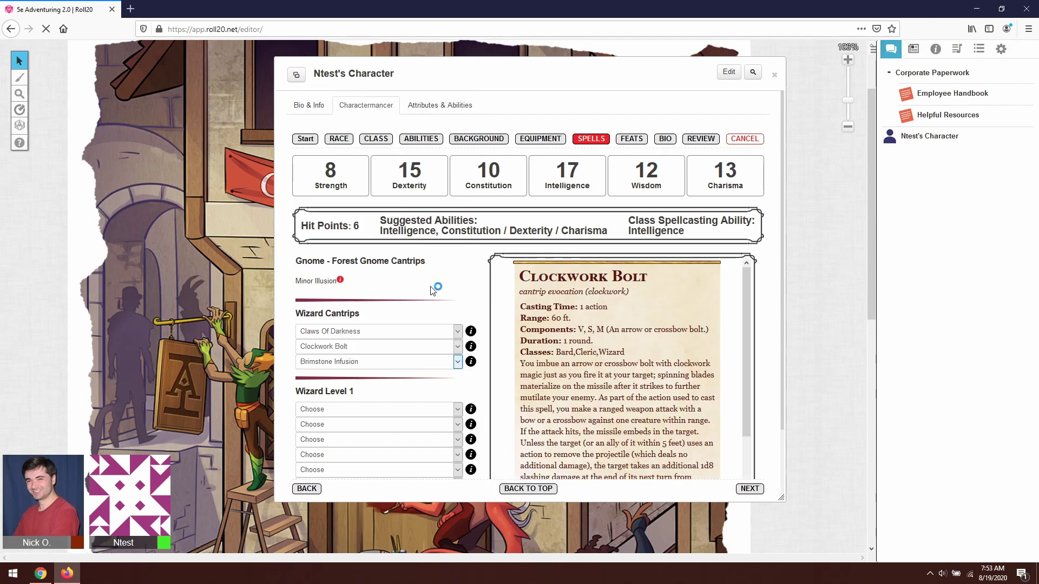
- Select the level 1 wizard spells Bolster Undead, Bloody Hands, Brimstone, Anticipate Weakness, Amplify Light and Agonizing Mark, and continue to the feats
{"action": "scroll", "coordinate": [402, 383], "scroll_direction": "down", "scroll_amount": 1}
{"action": "scroll", "coordinate": [402, 383], "scroll_direction": "down", "scroll_amount": 2}
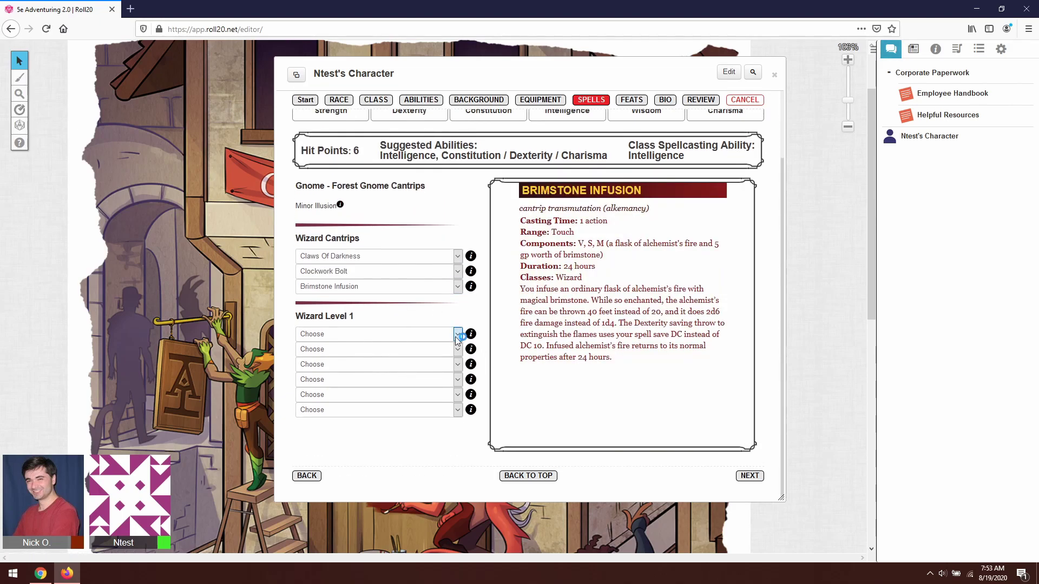
{"action": "left_click", "coordinate": [456, 335]}
{"action": "left_click", "coordinate": [379, 281]}
{"action": "left_click", "coordinate": [458, 349]}
{"action": "left_click", "coordinate": [391, 274]}
{"action": "left_click", "coordinate": [391, 275]}
{"action": "left_click", "coordinate": [471, 322]}
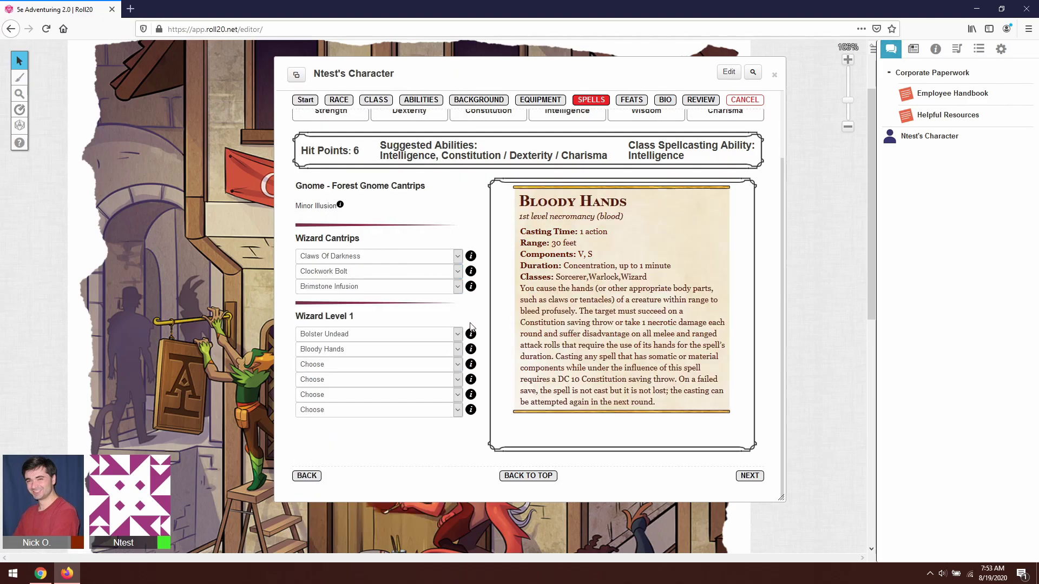
{"action": "left_click", "coordinate": [442, 364]}
{"action": "left_click", "coordinate": [373, 349]}
{"action": "left_click", "coordinate": [373, 349]}
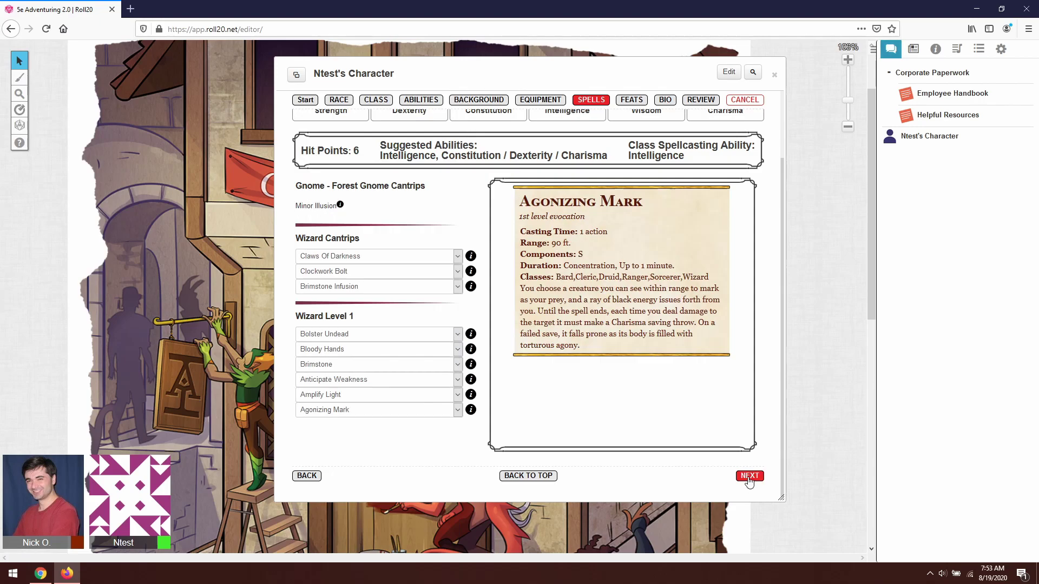
{"action": "left_click", "coordinate": [749, 476]}
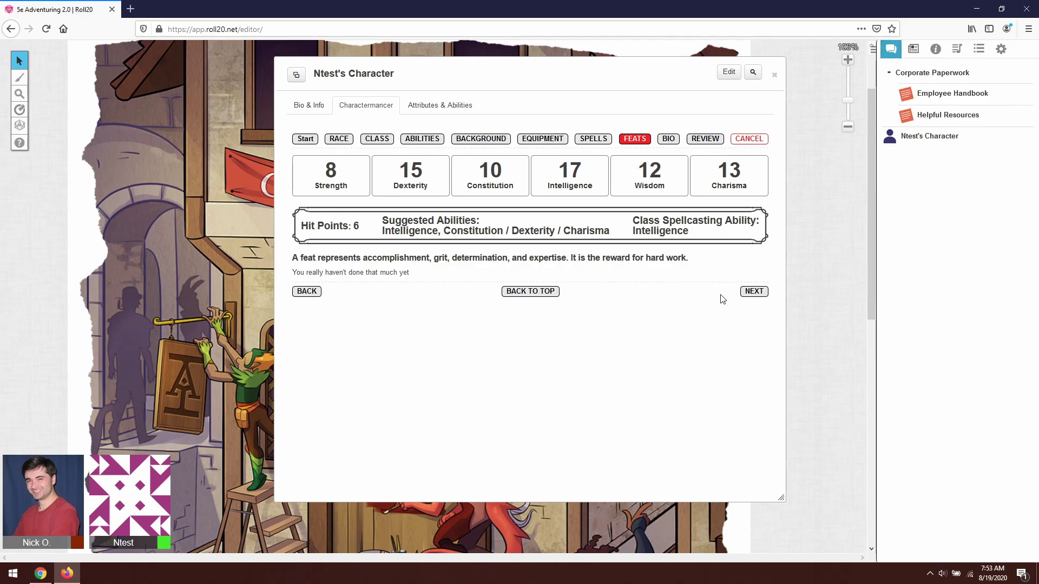
- Skip the feats and fill in the bio: name Bhut Jolokia, age 111, height 3, weight 44, eyes Green, hair White, skin Tan
{"action": "left_click", "coordinate": [753, 291]}
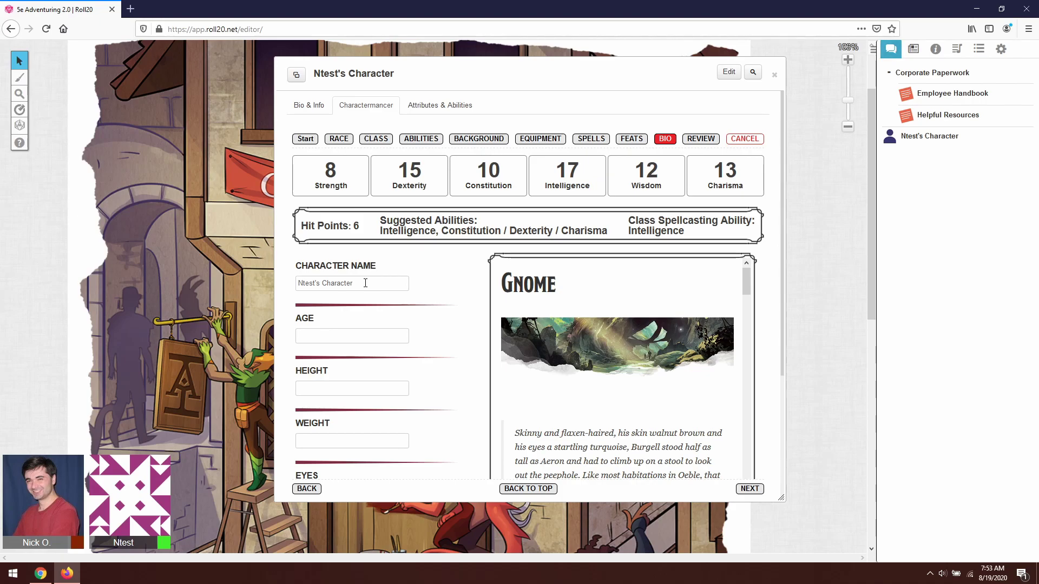
{"action": "double_click", "coordinate": [366, 283]}
{"action": "type", "text": "Bhut Jolokia"}
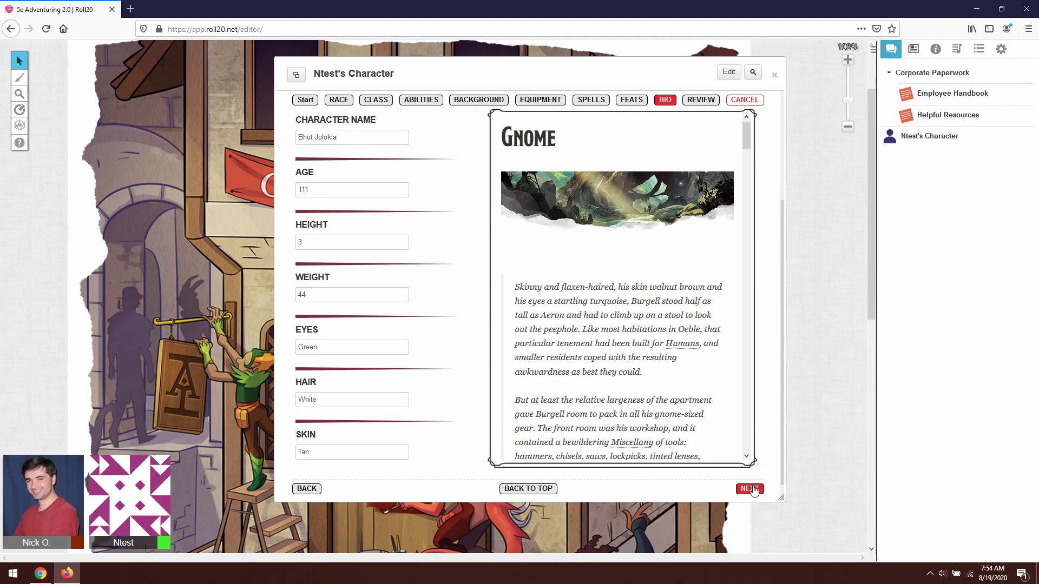
- Proceed to the review, check the listed choices and apply the changes to build the character sheet
{"action": "left_click", "coordinate": [750, 489]}
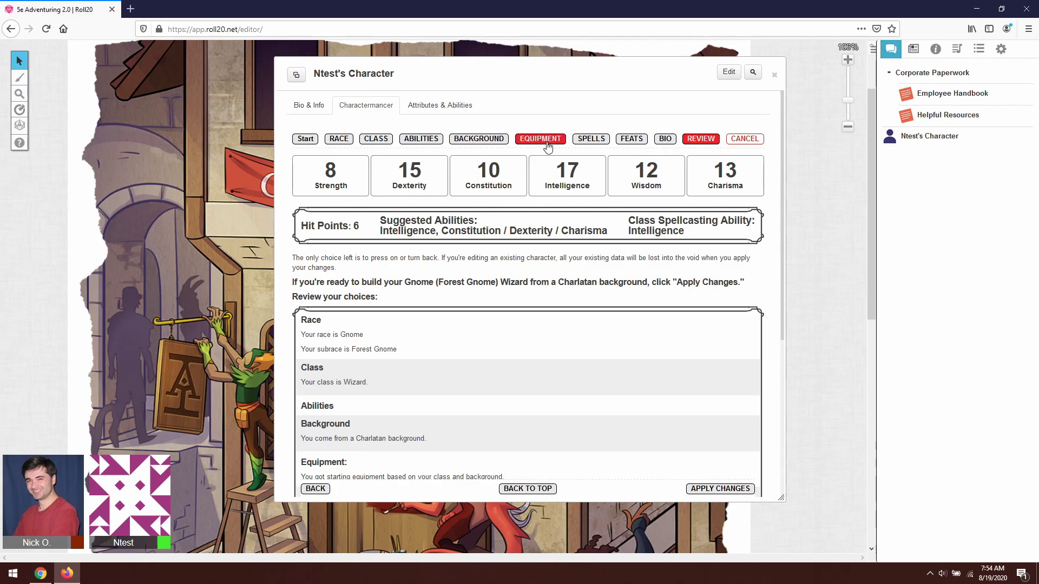
{"action": "scroll", "coordinate": [657, 332], "scroll_direction": "down", "scroll_amount": 3}
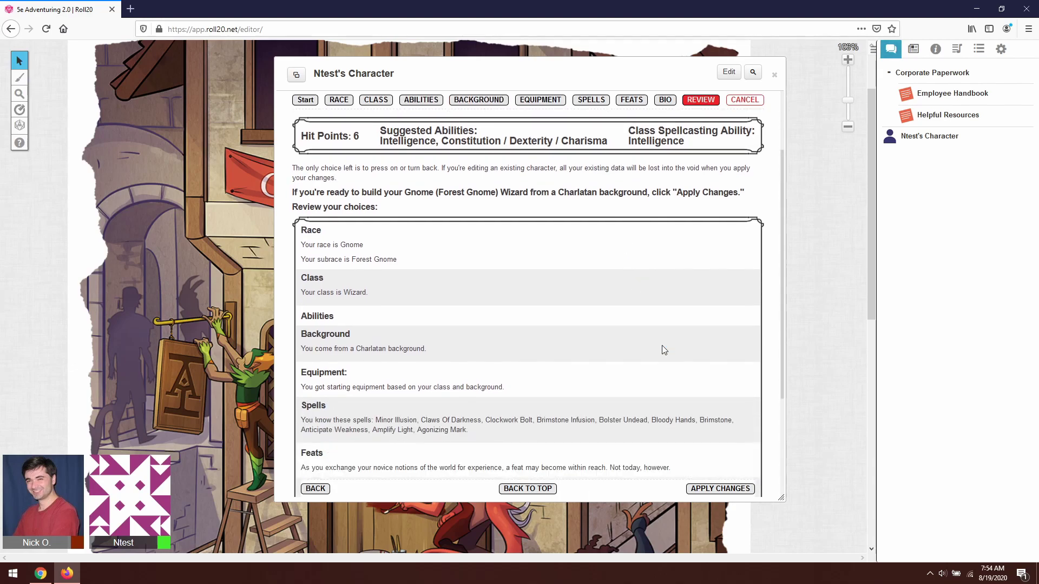
{"action": "left_click", "coordinate": [709, 490]}
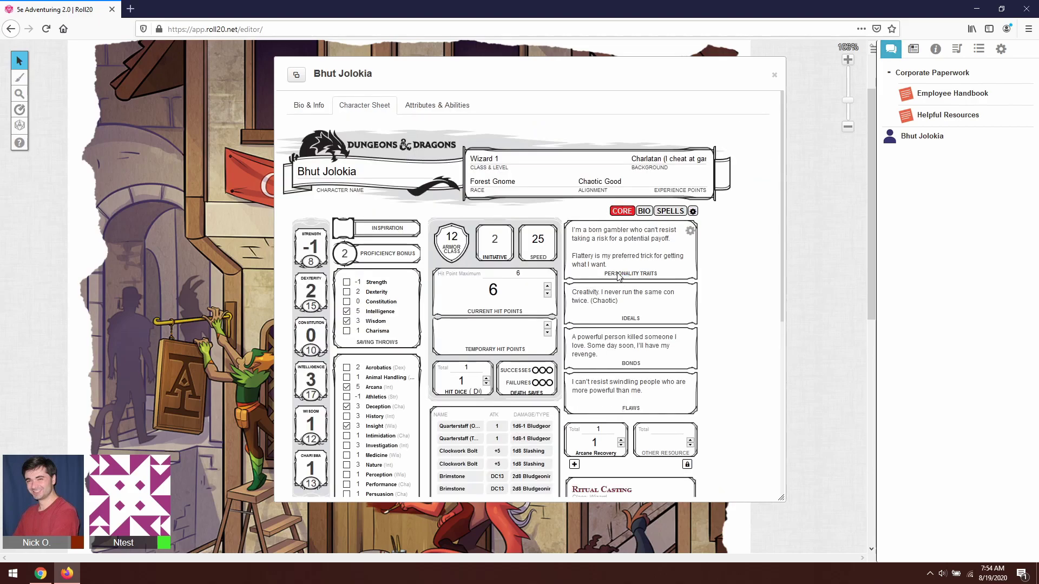
- Add an entry named Healer with the source Feat to the sheet's Features & Traits
{"action": "scroll", "coordinate": [618, 276], "scroll_direction": "down", "scroll_amount": 4}
{"action": "scroll", "coordinate": [618, 276], "scroll_direction": "down", "scroll_amount": 2}
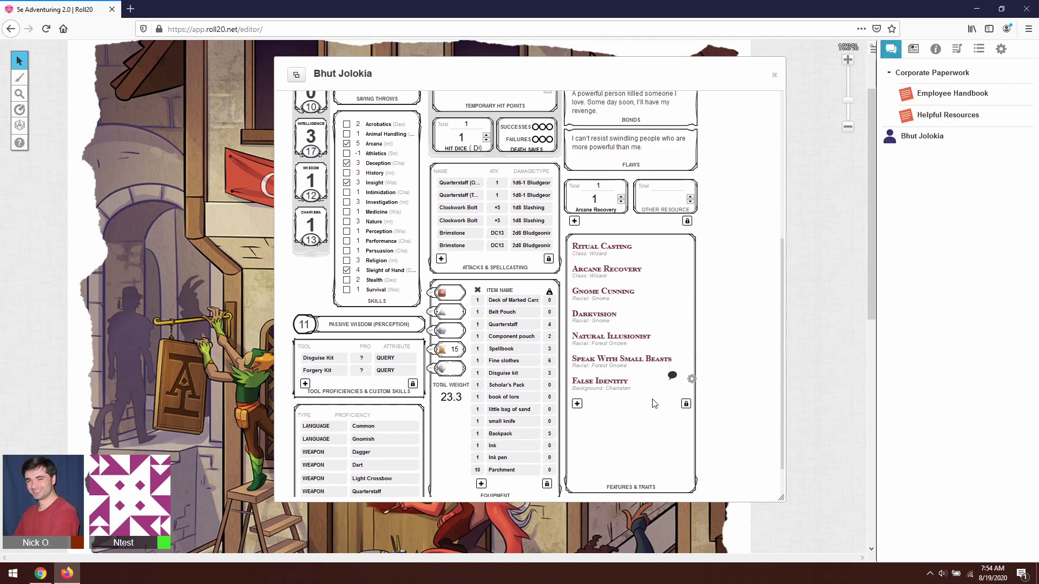
{"action": "left_click", "coordinate": [577, 405]}
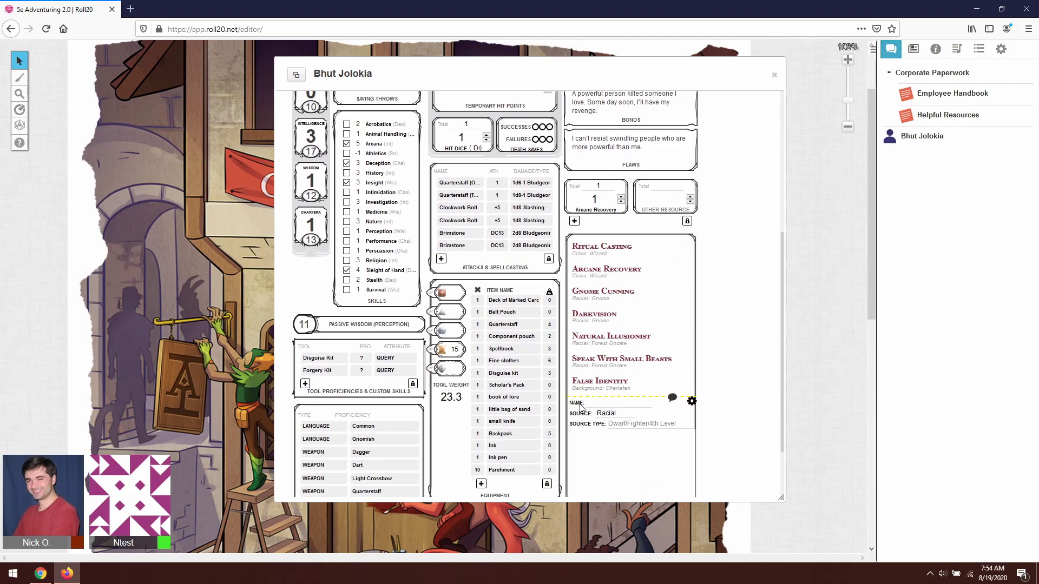
{"action": "left_click", "coordinate": [631, 416]}
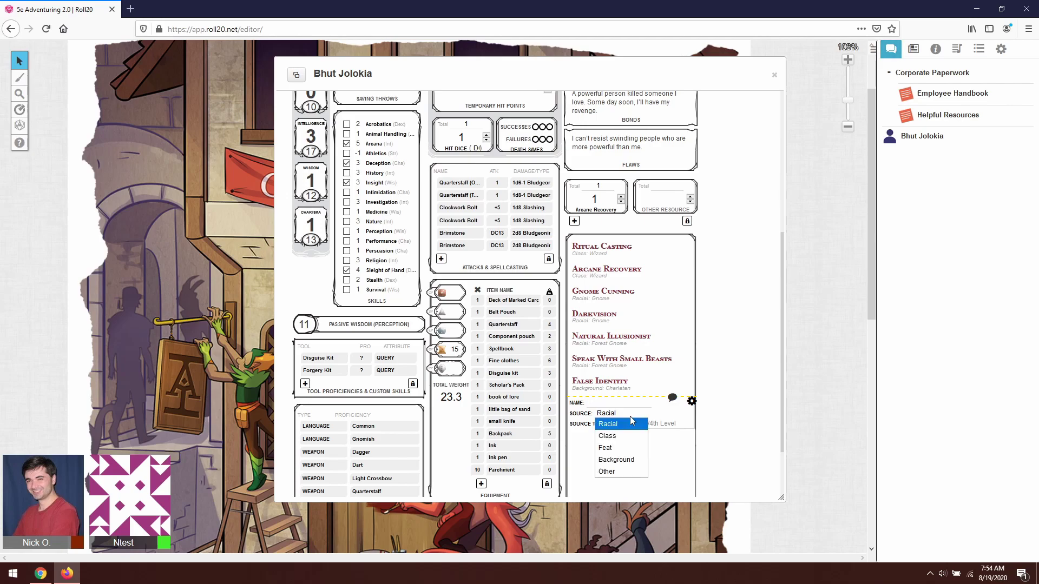
{"action": "left_click", "coordinate": [626, 447]}
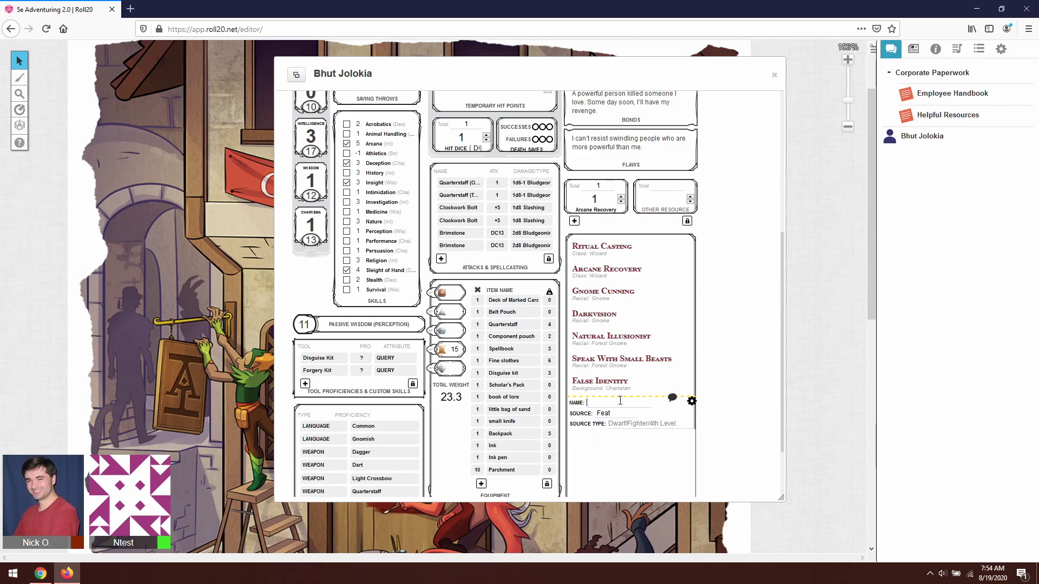
{"action": "type", "text": "Healer"}
- Open the Helpful Resources handout beside the character sheet and bring up the feat list of its Player's Handbook link
{"action": "left_click_drag", "start_coordinate": [605, 73], "coordinate": [425, 85]}
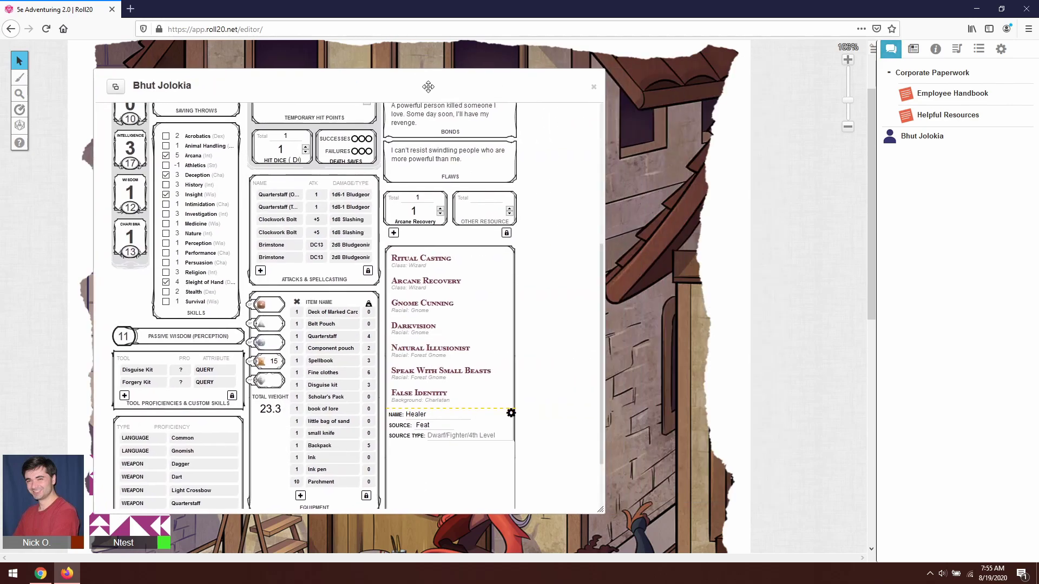
{"action": "left_click", "coordinate": [968, 115]}
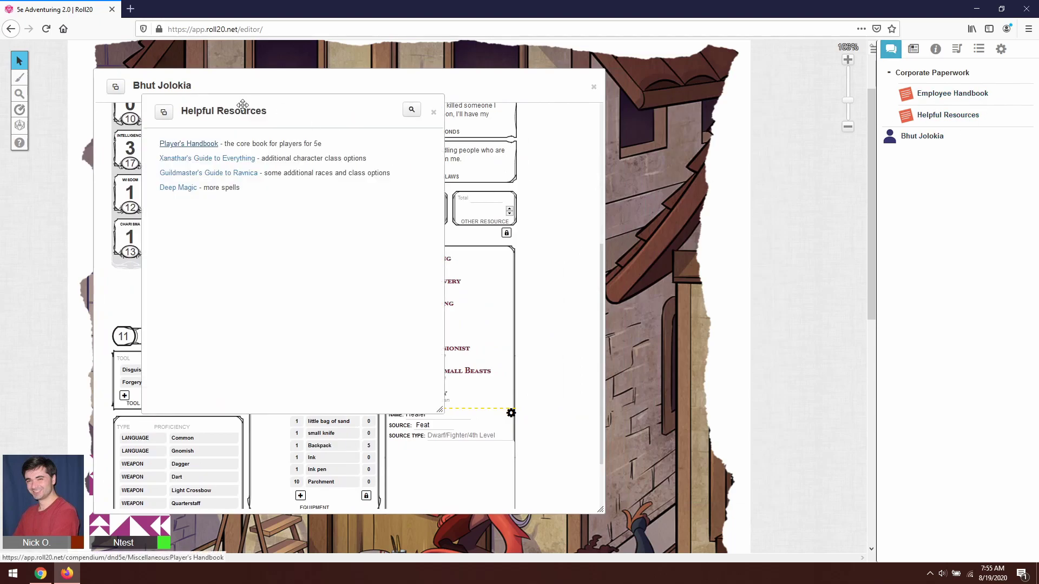
{"action": "left_click_drag", "start_coordinate": [227, 100], "coordinate": [779, 112]}
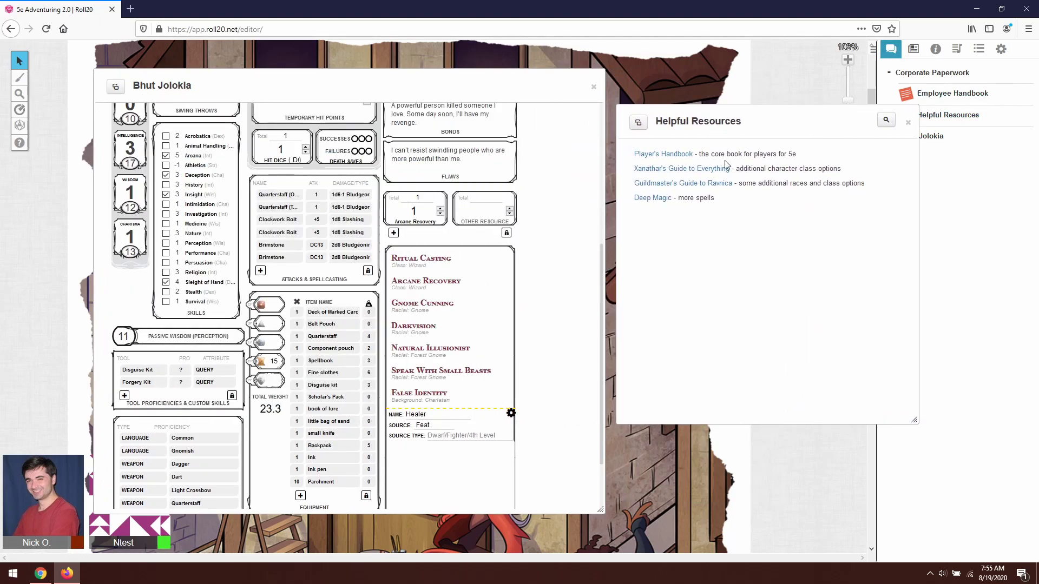
{"action": "left_click", "coordinate": [686, 171]}
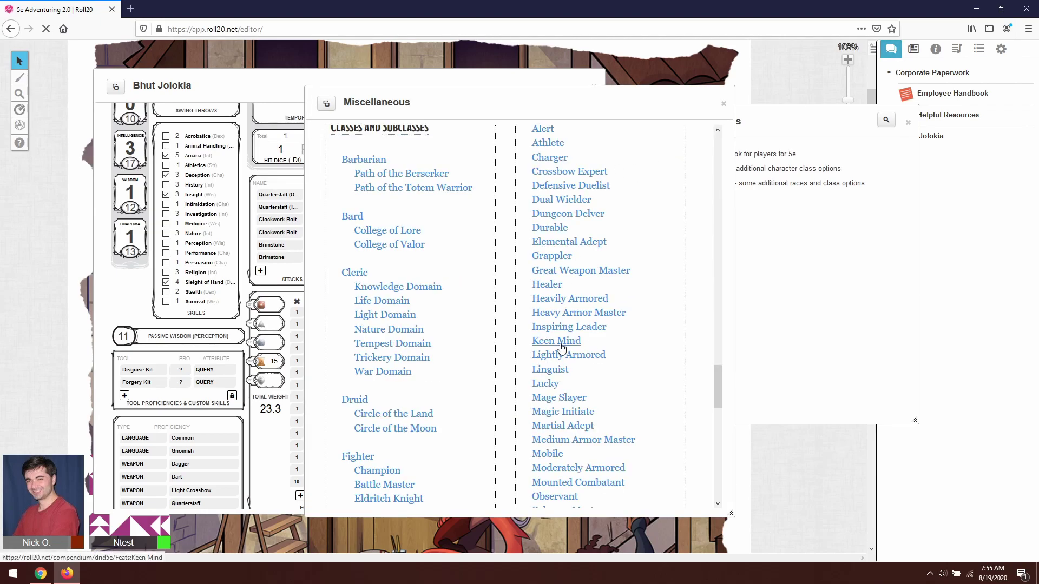
- Open the Keen Mind feat in the compendium and copy its four benefit bullets into the description of the new Feat entry
{"action": "left_click", "coordinate": [557, 341]}
{"action": "left_click_drag", "start_coordinate": [978, 346], "coordinate": [615, 284]}
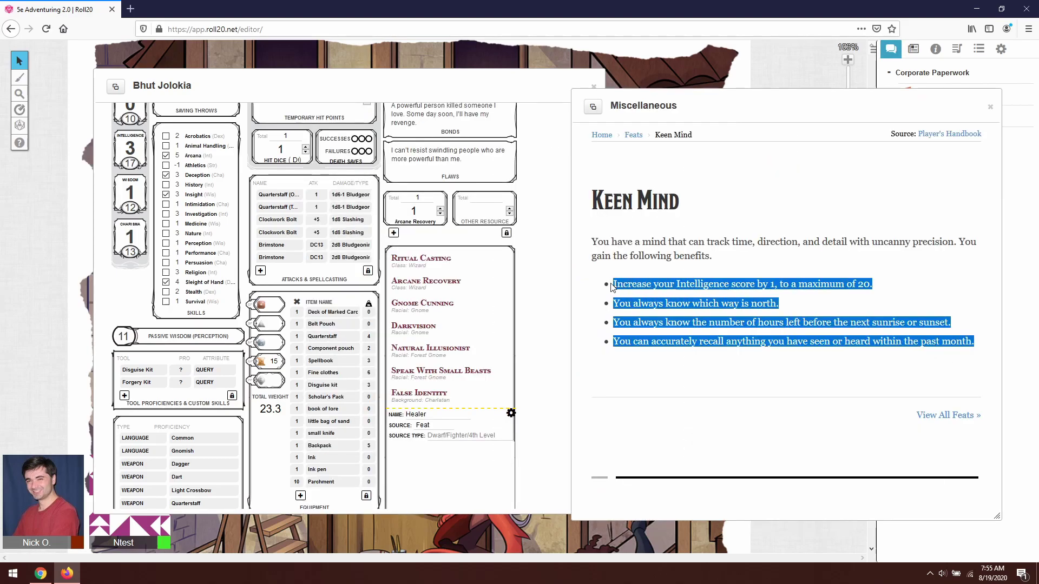
{"action": "left_click", "coordinate": [457, 463]}
{"action": "type", "text": "Increase your Intelligence score by 1, to a maximum of 20. You always know which way is north. You always know the number of hours left before the next sunrise or sunset. You can accurately recall anything you have seen or heard within the past month."}
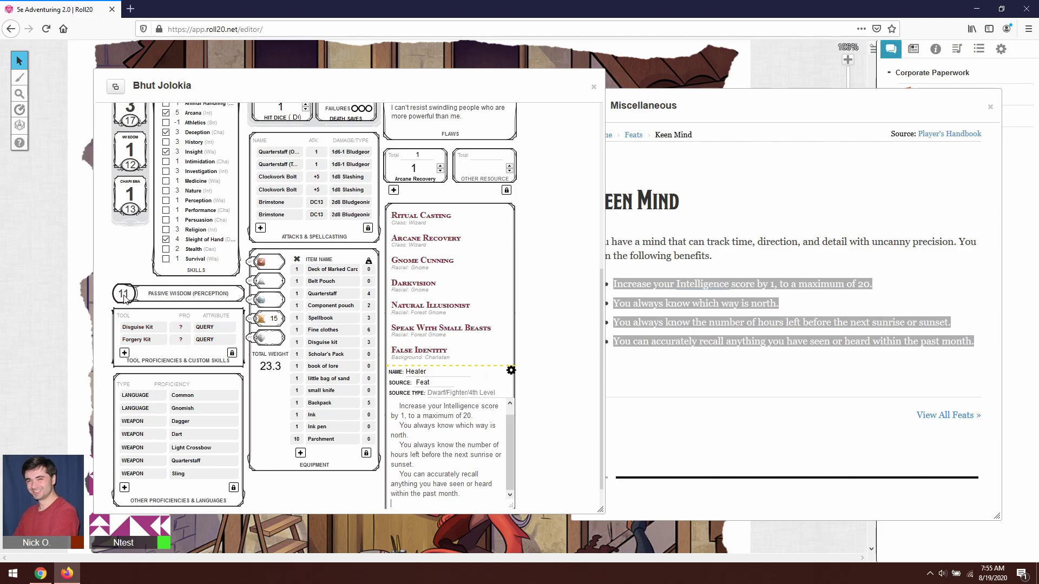
- Set the character's Intelligence score to 18 on the sheet
{"action": "scroll", "coordinate": [129, 298], "scroll_direction": "up", "scroll_amount": 3}
{"action": "double_click", "coordinate": [134, 218]}
{"action": "type", "text": "1"}
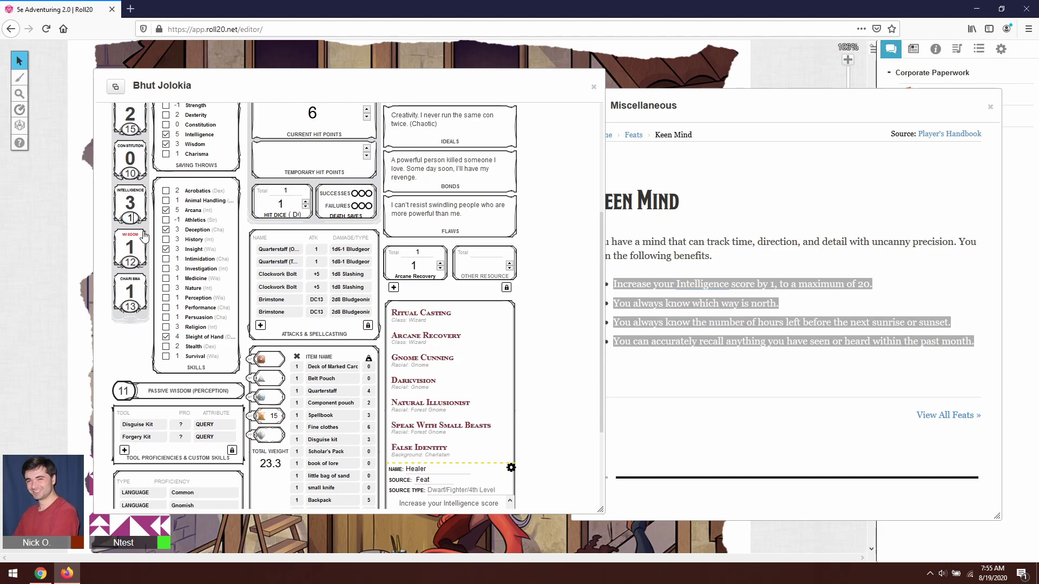
{"action": "type", "text": "8"}
{"action": "key", "text": "Return"}
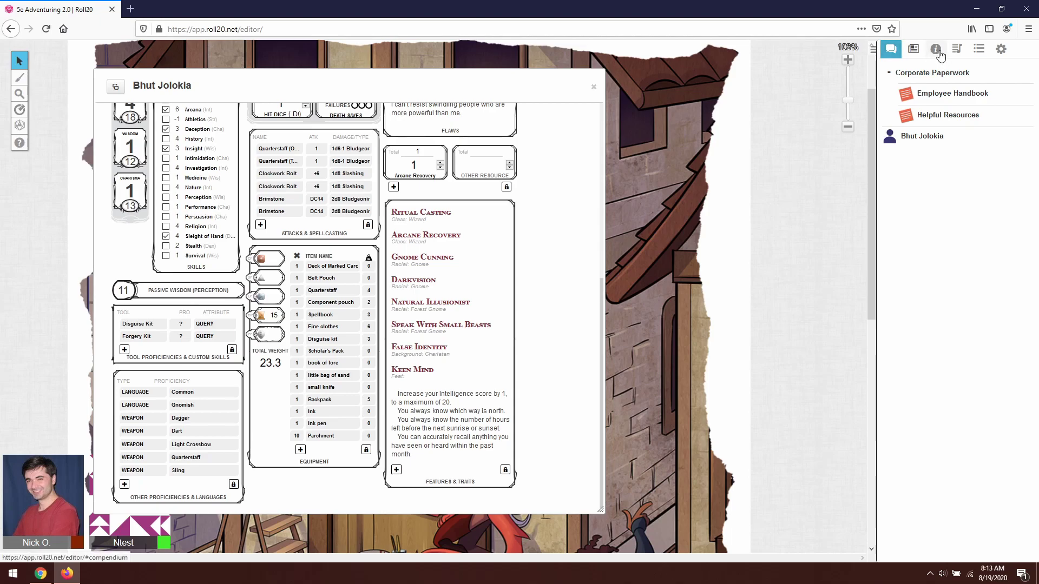
- Run the HealingPotion macro with the Regular potion, check the roll in the chat and dismiss the extra potion prompt
{"action": "left_click", "coordinate": [979, 52]}
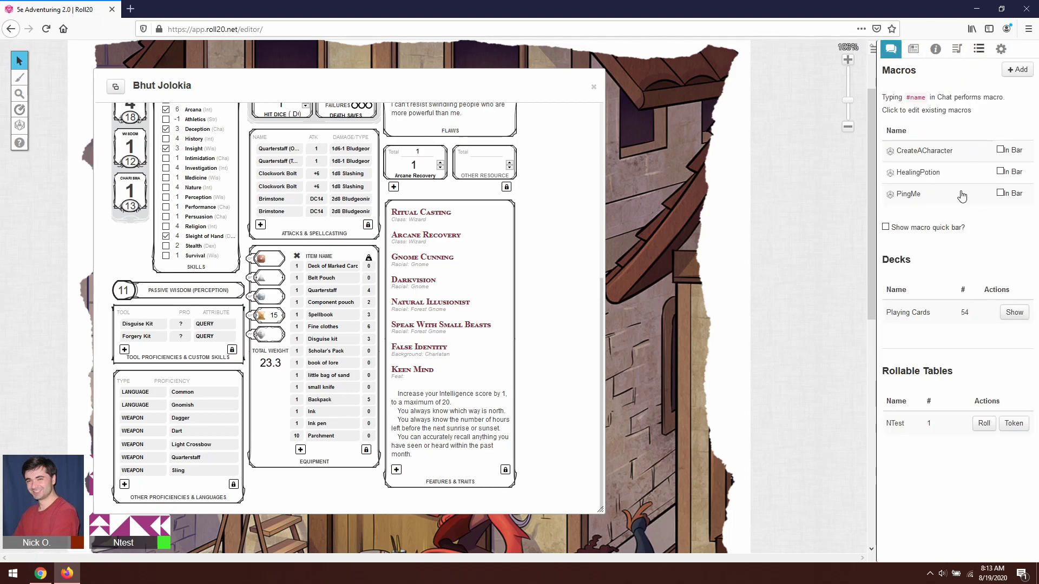
{"action": "left_click", "coordinate": [891, 173]}
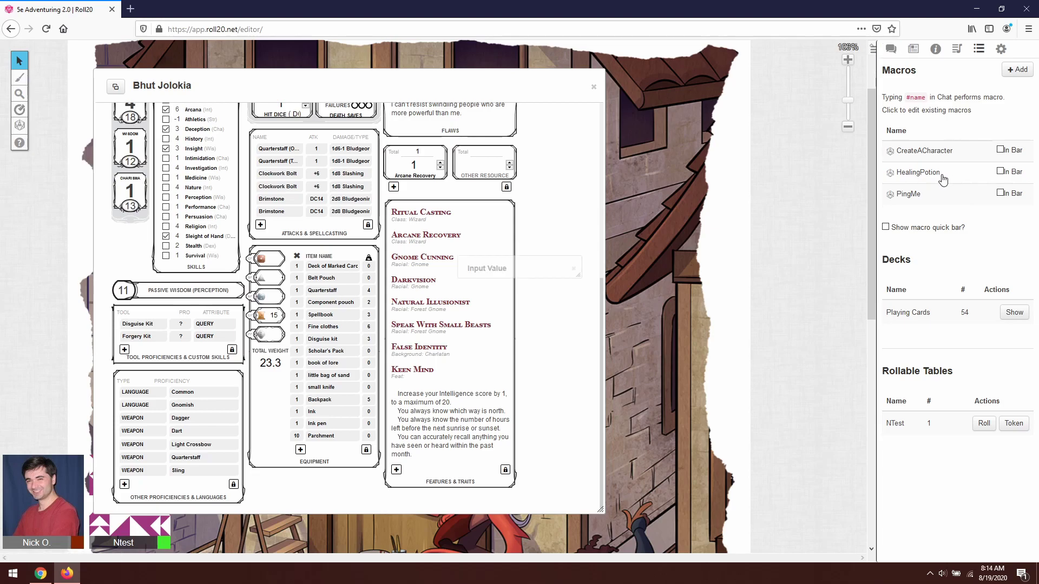
{"action": "left_click", "coordinate": [891, 174]}
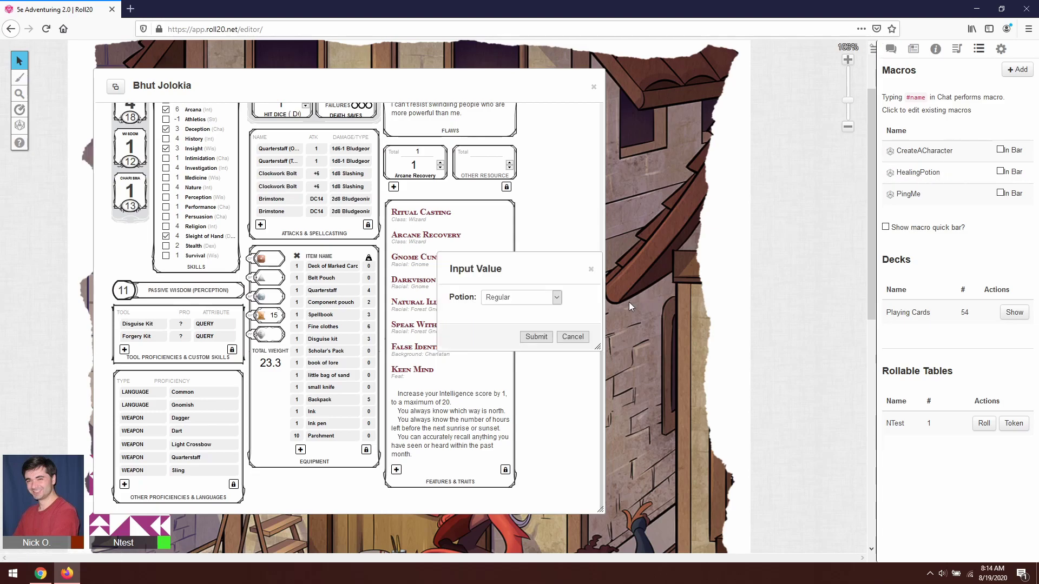
{"action": "left_click", "coordinate": [533, 301]}
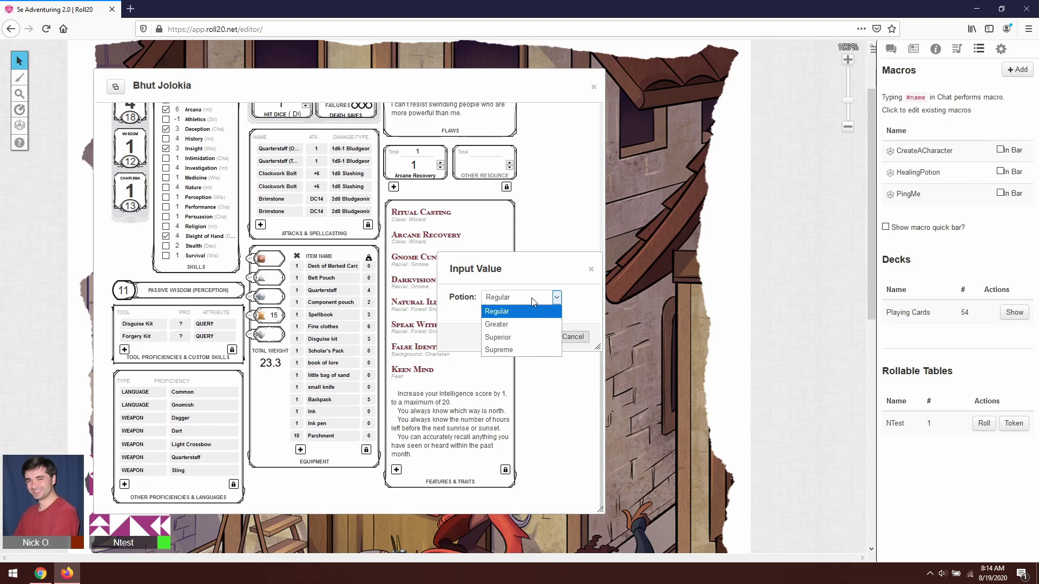
{"action": "left_click", "coordinate": [531, 298]}
{"action": "left_click", "coordinate": [536, 337]}
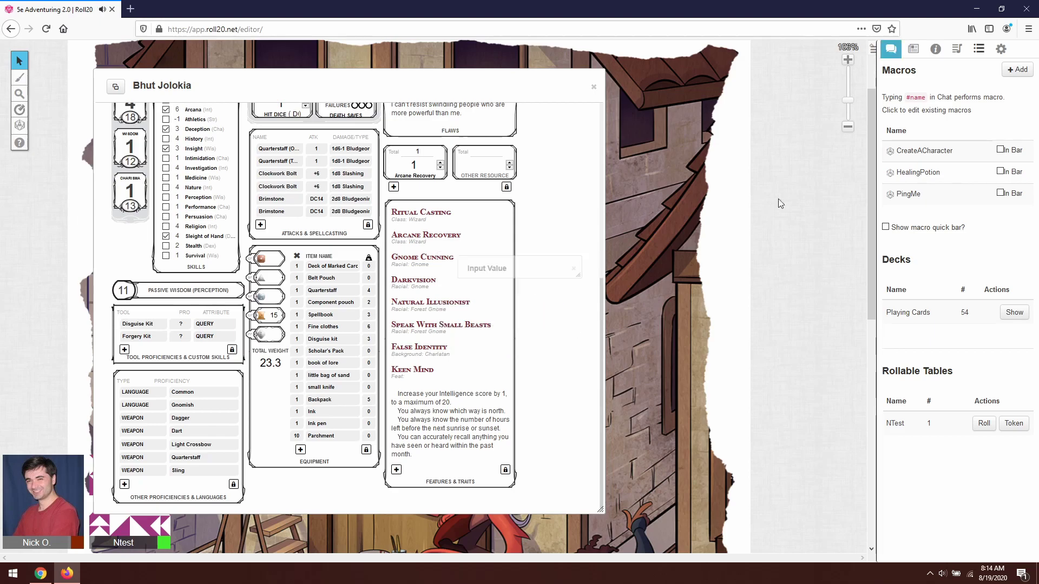
{"action": "left_click", "coordinate": [891, 49]}
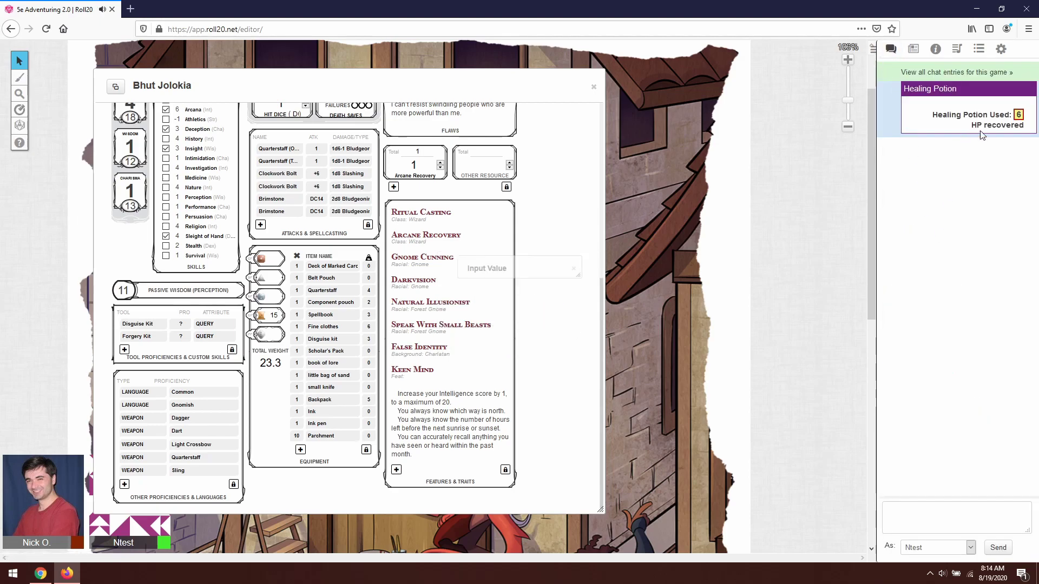
{"action": "mouse_move", "coordinate": [1020, 116]}
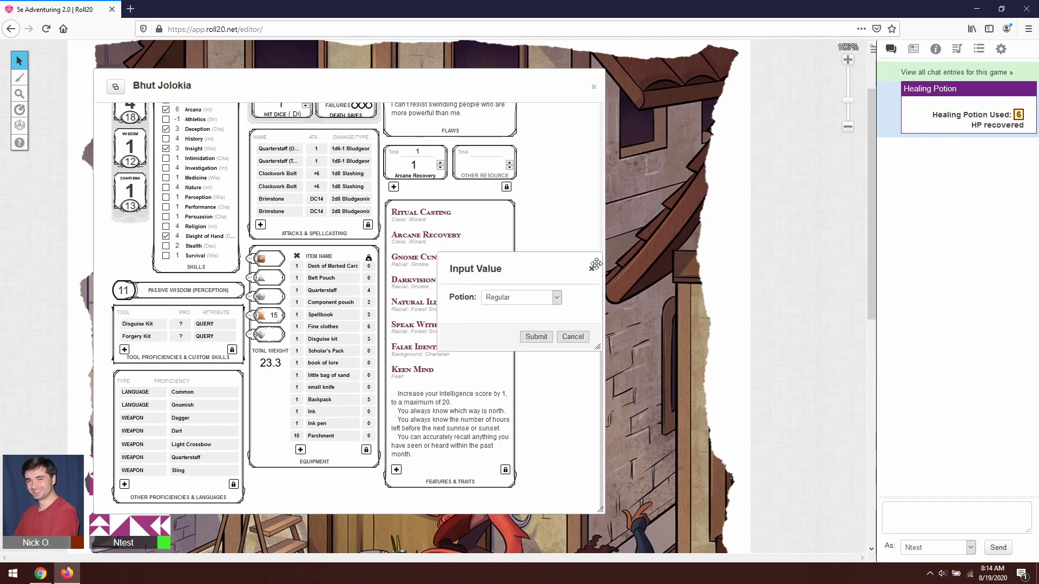
{"action": "left_click", "coordinate": [593, 266]}
- Add the HealingPotion macro to the macro quick bar and toggle the In Bar option of the PingMe macro
{"action": "left_click", "coordinate": [979, 49]}
{"action": "left_click", "coordinate": [1001, 171]}
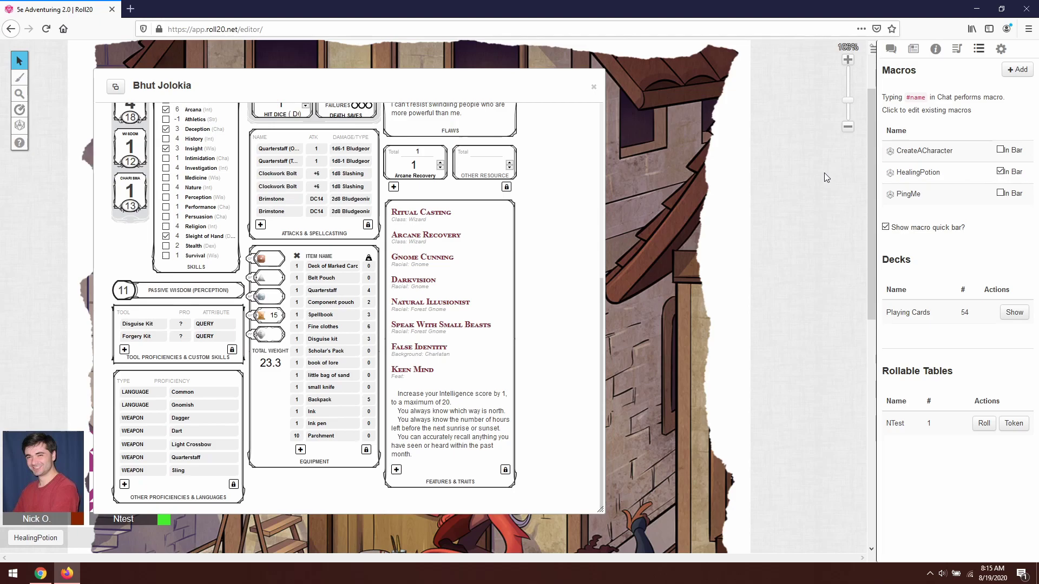
{"action": "left_click", "coordinate": [1000, 193]}
{"action": "left_click", "coordinate": [999, 193]}
{"action": "left_click", "coordinate": [1008, 196]}
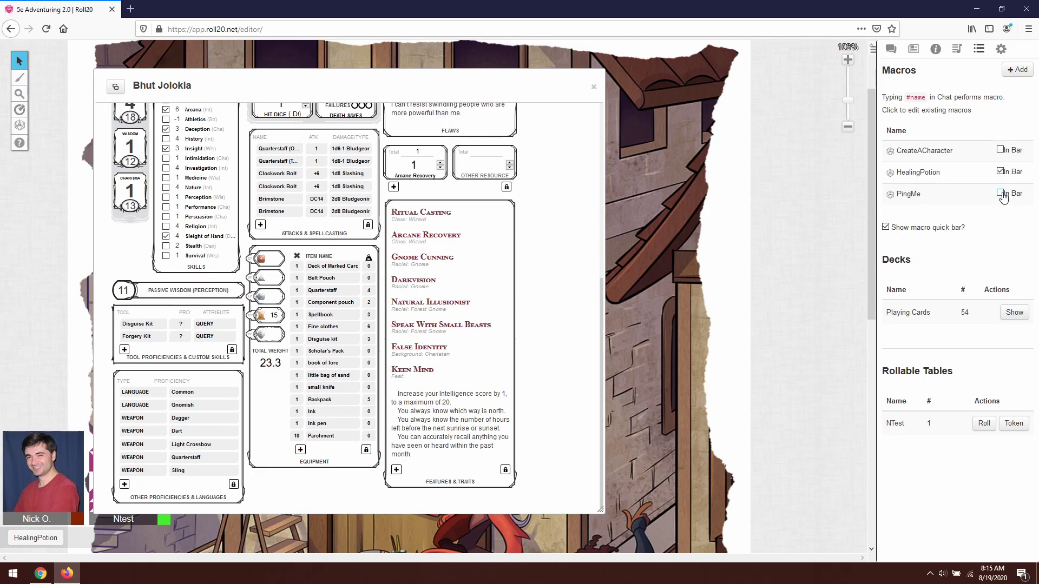